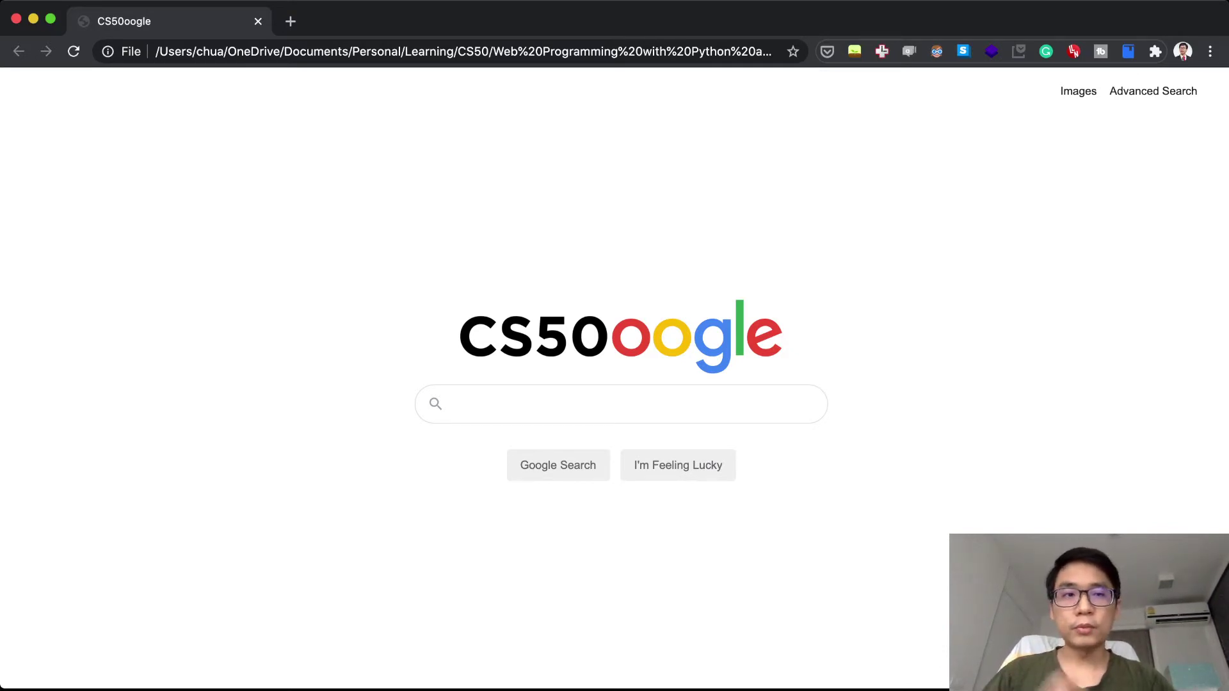
Visit the Images page and the Advanced Search page, and return to the home page.
left_click(1079, 91)
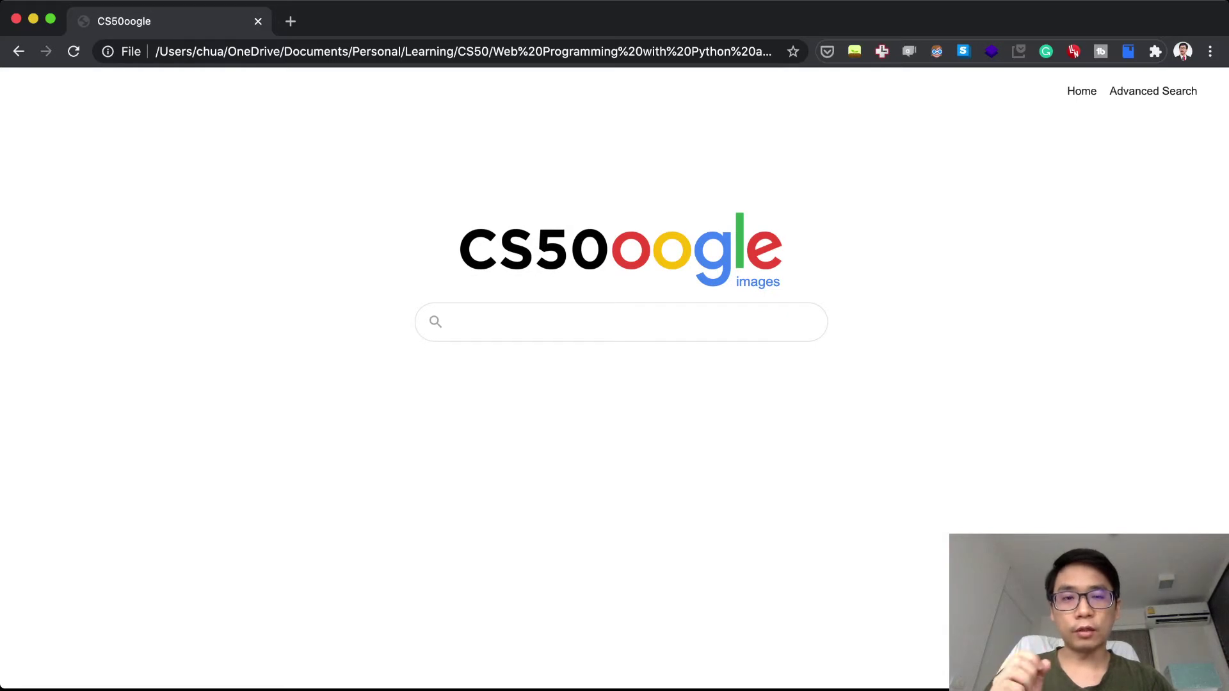
left_click(1153, 91)
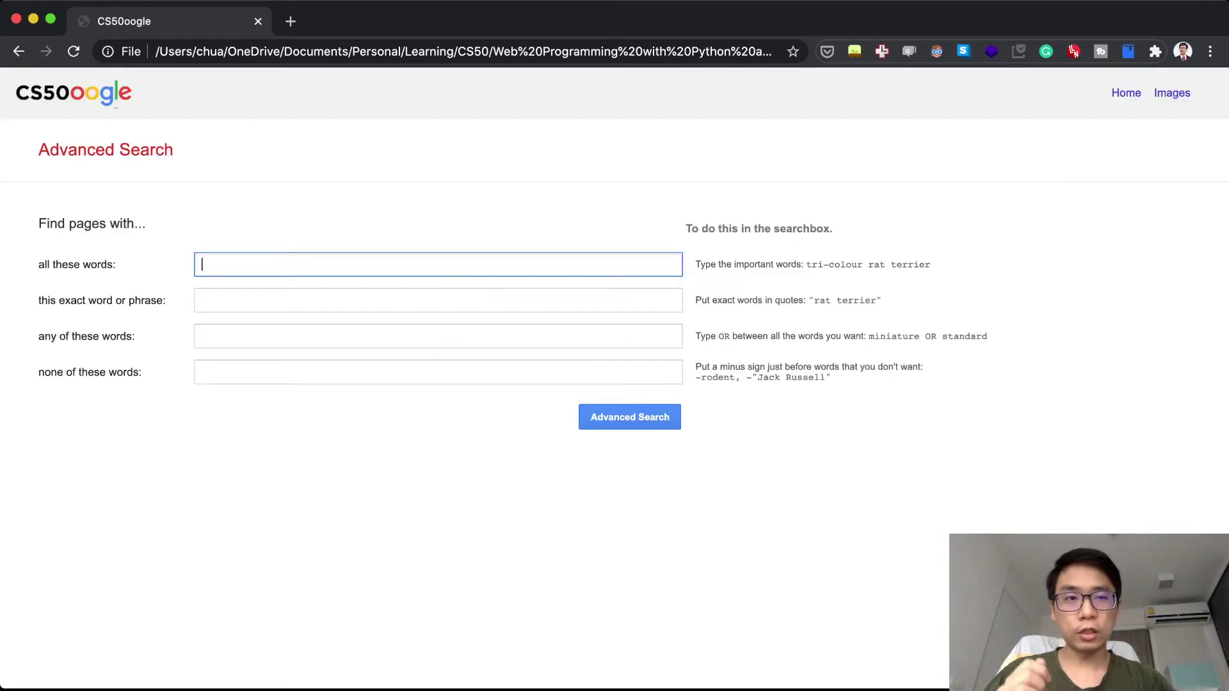
left_click(1126, 93)
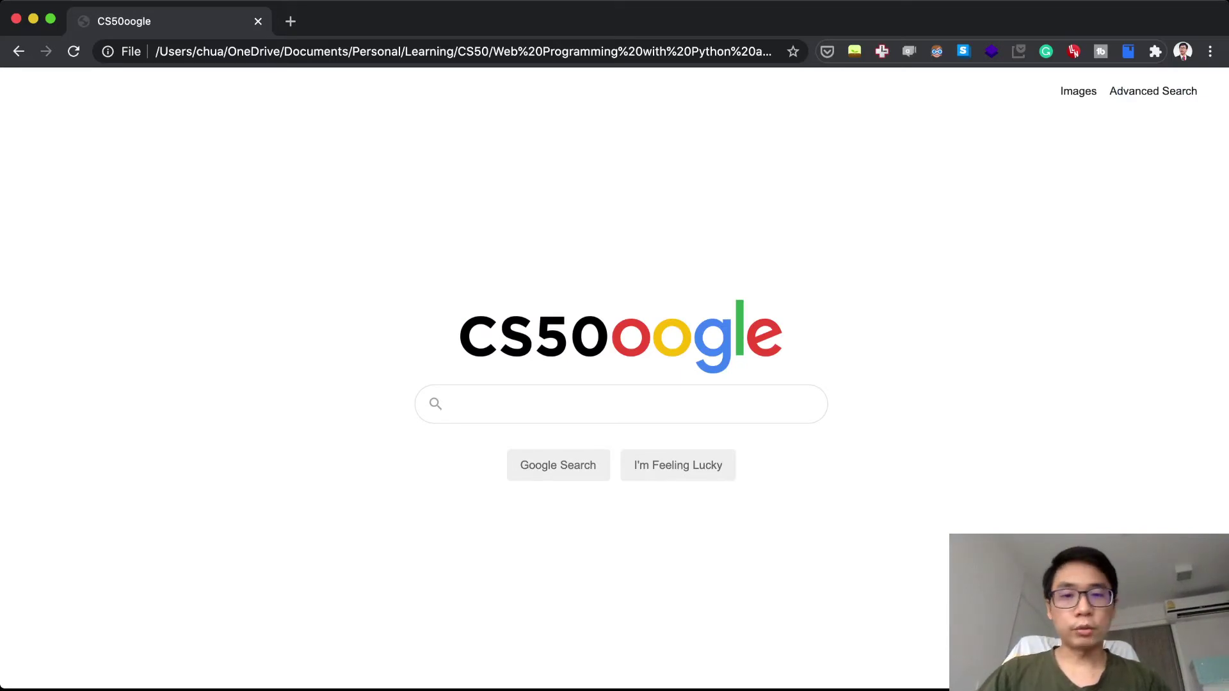
Run a Google Search for "Harvard" from the home page and go back to it.
type("Harvard")
key("Tab")
key("Return")
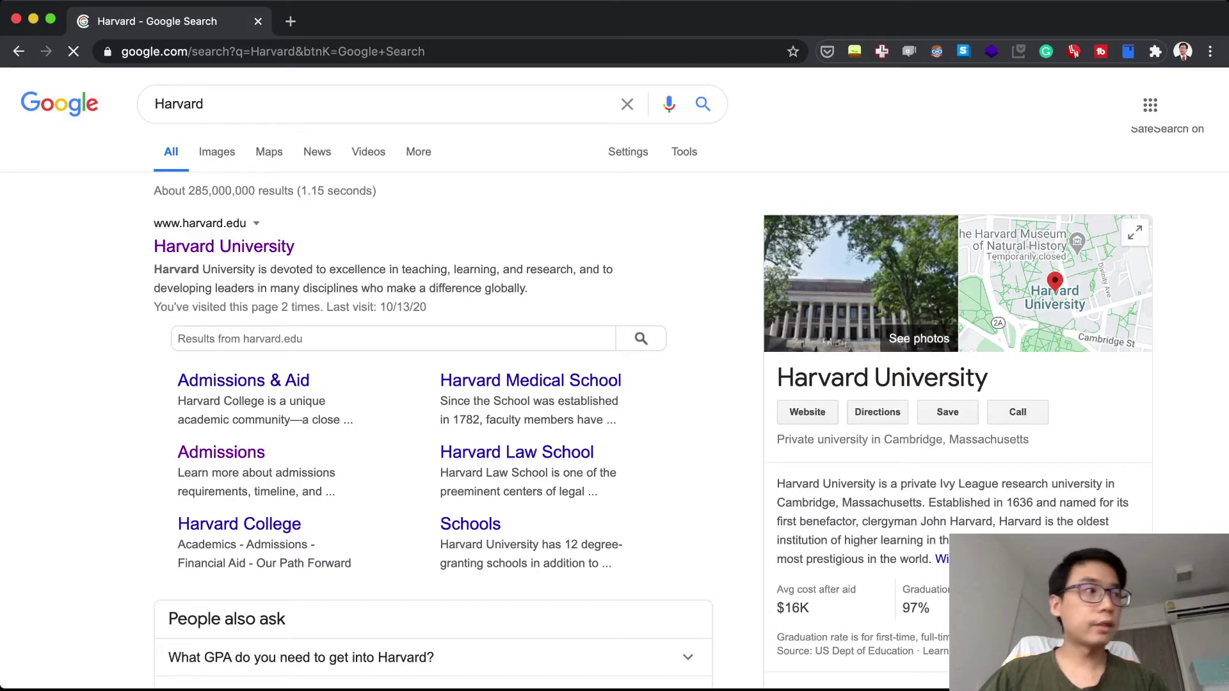
left_click(18, 52)
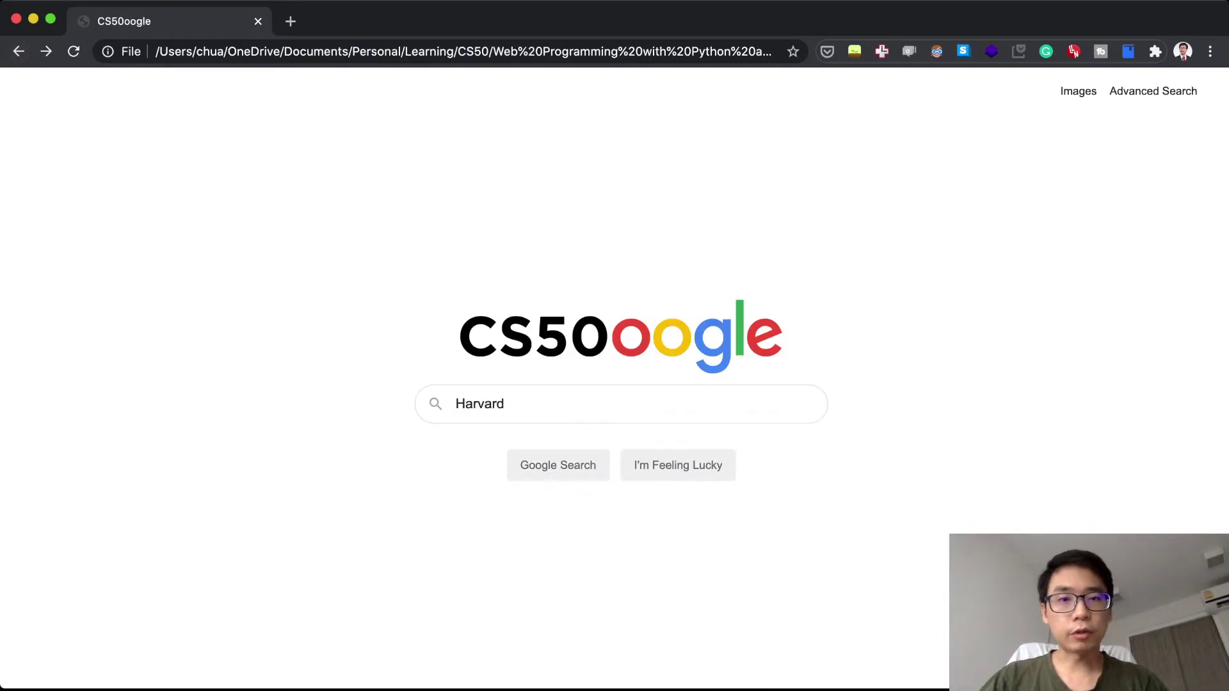
Run an image search for "Harvard" from the Images page and go back to it.
left_click(1079, 92)
left_click(621, 322)
type("Harvard")
key("Return")
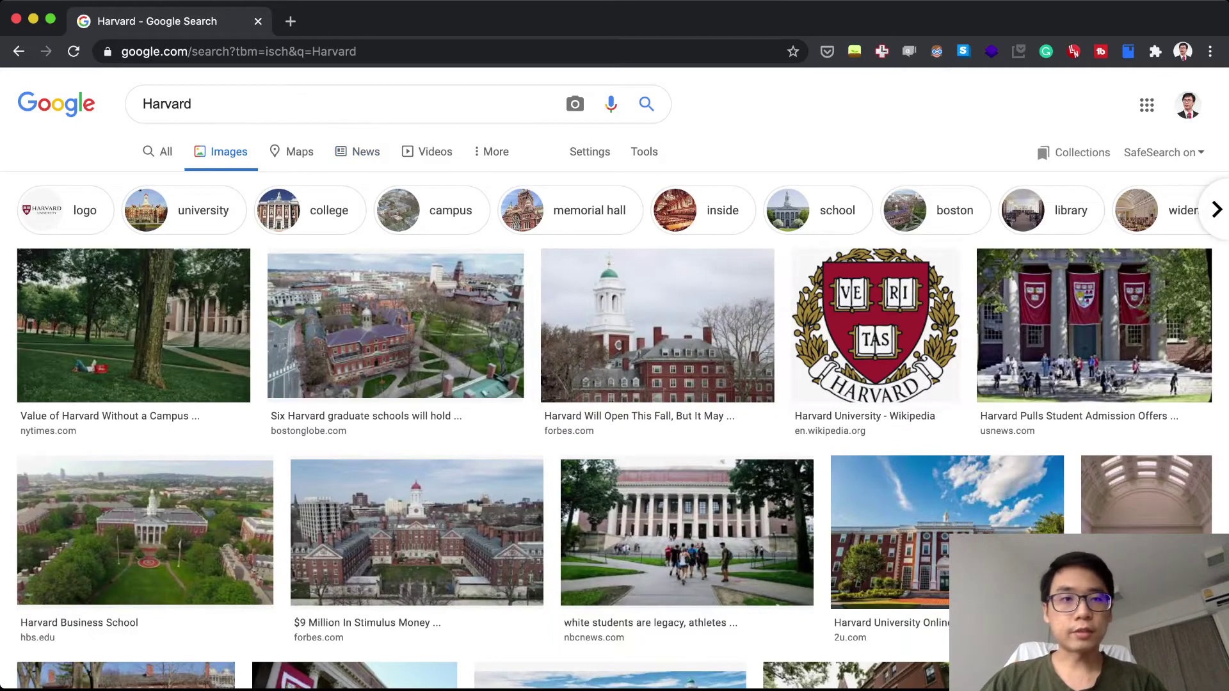
left_click(18, 51)
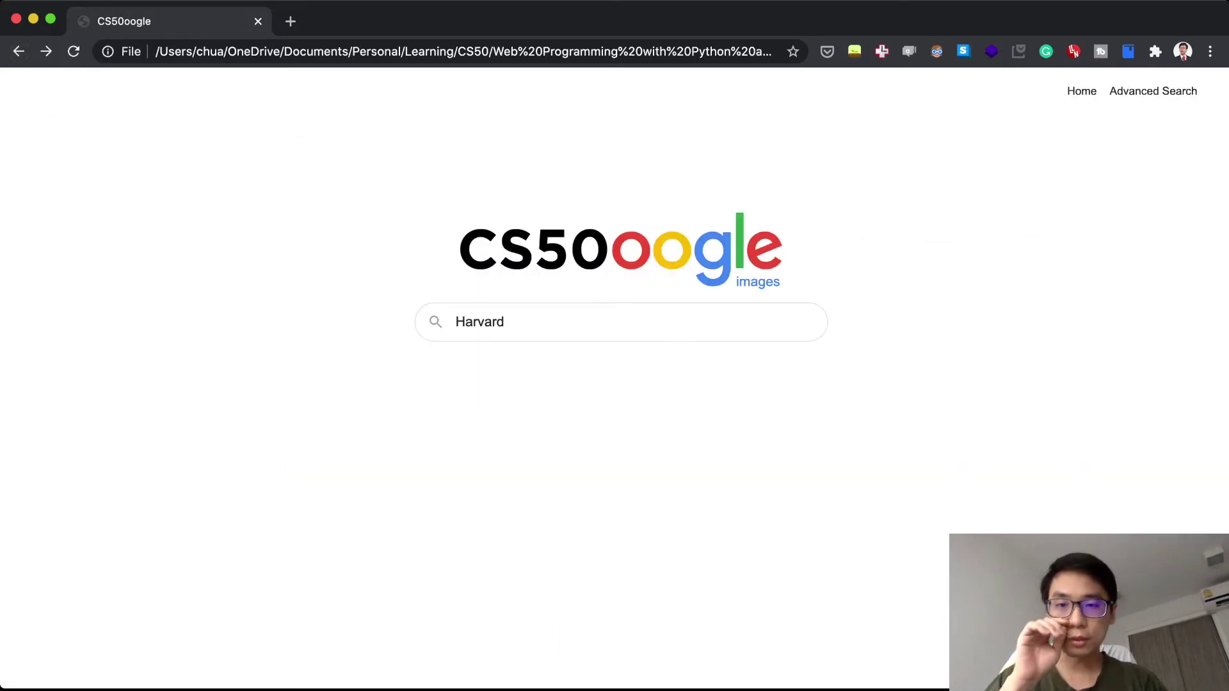
Run an advanced search for pages with all the words "tri-colour rat terrier" and go back to the form.
left_click(1153, 91)
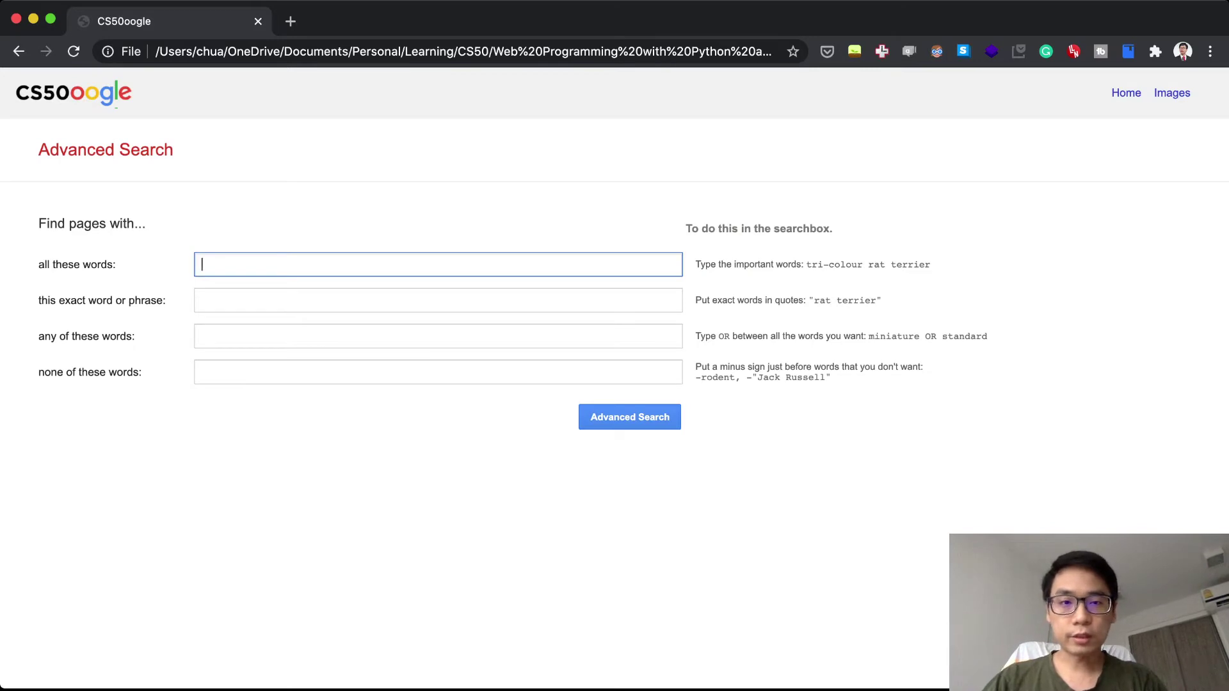
type("tri")
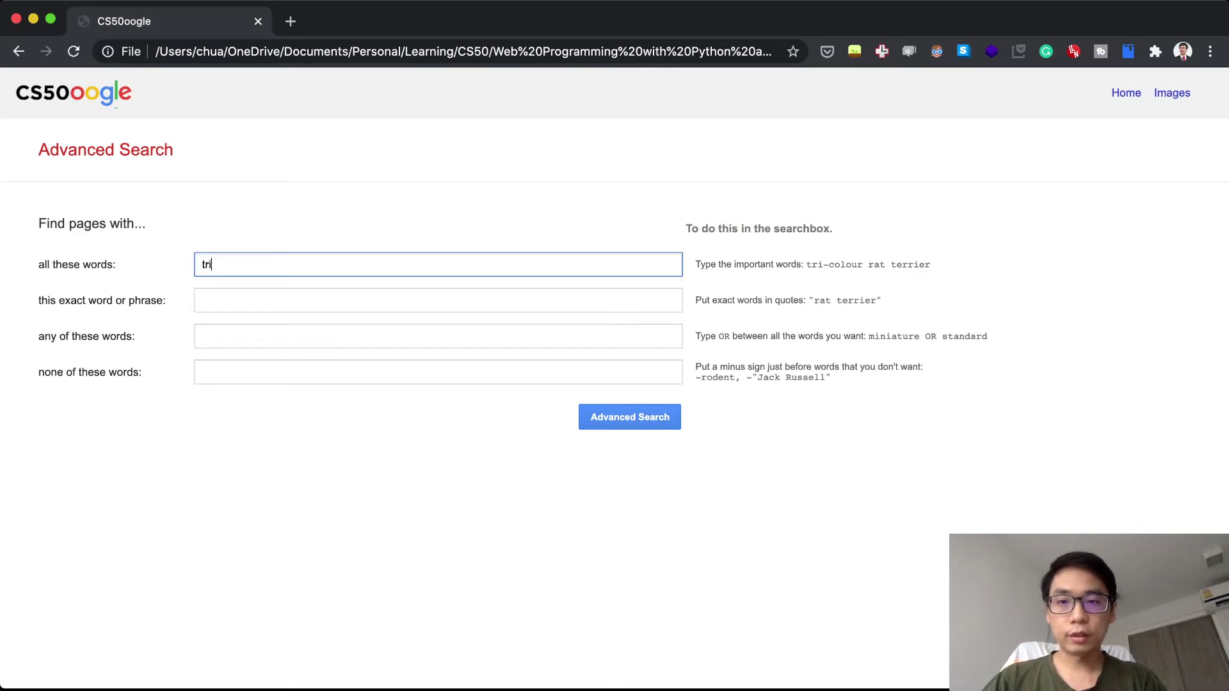
type("-colour ra")
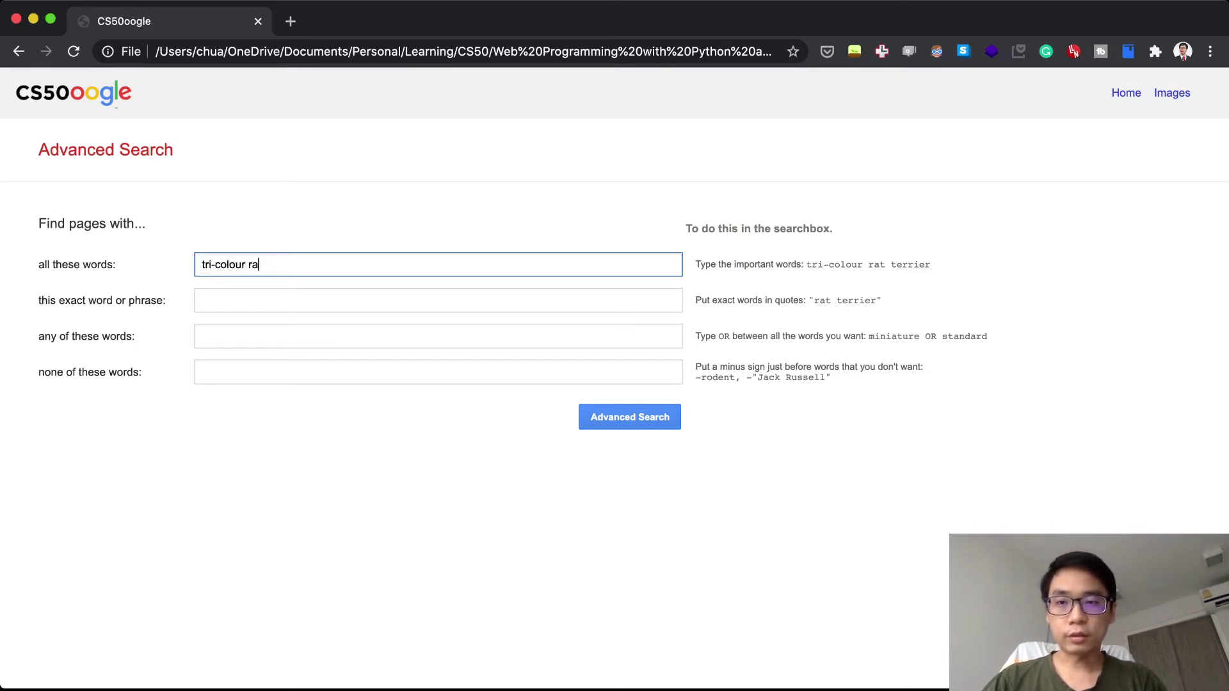
type("t terrier")
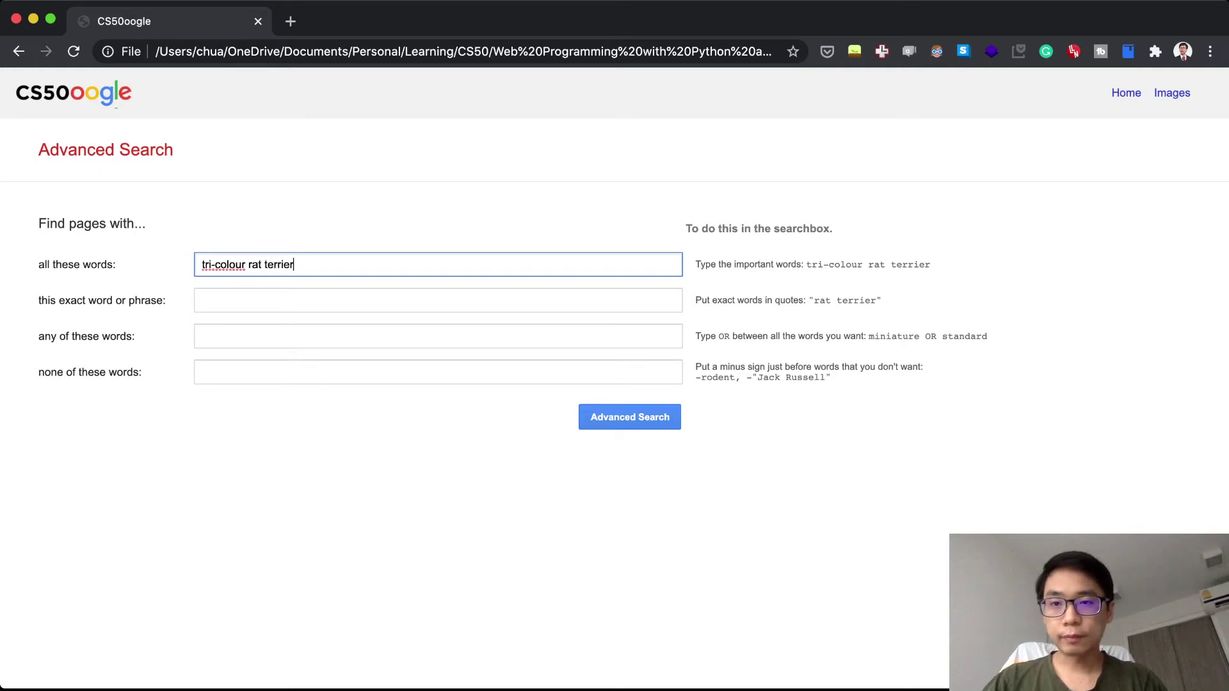
key("Return")
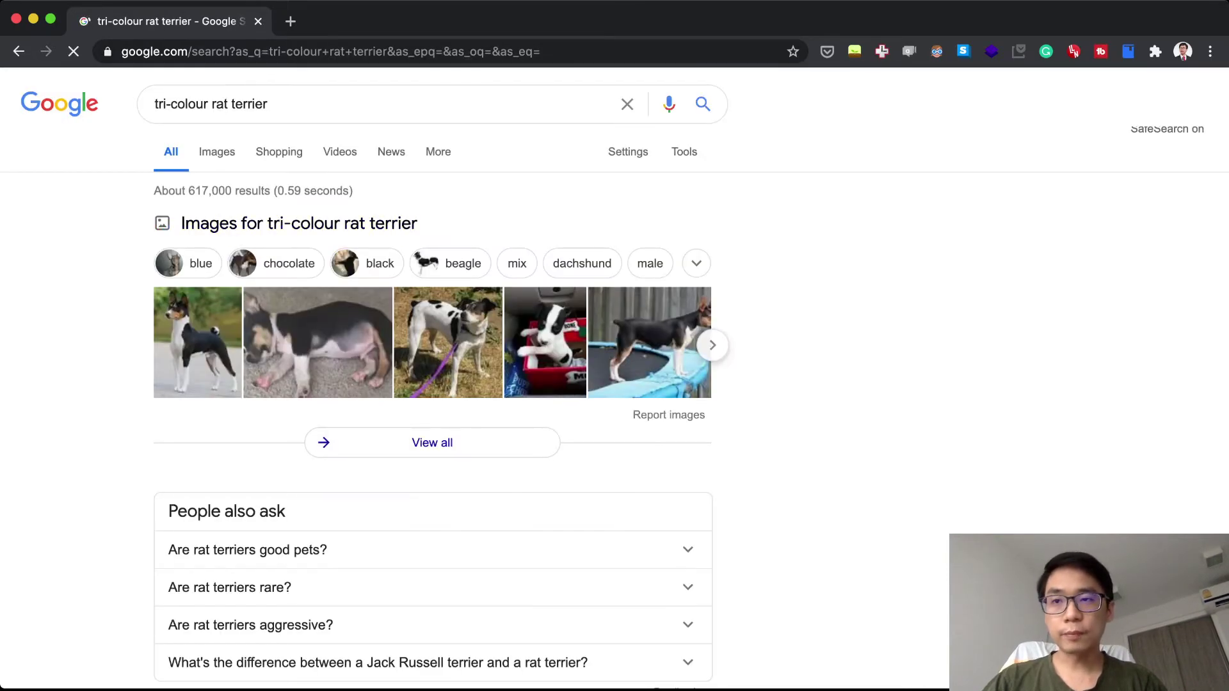
left_click(19, 51)
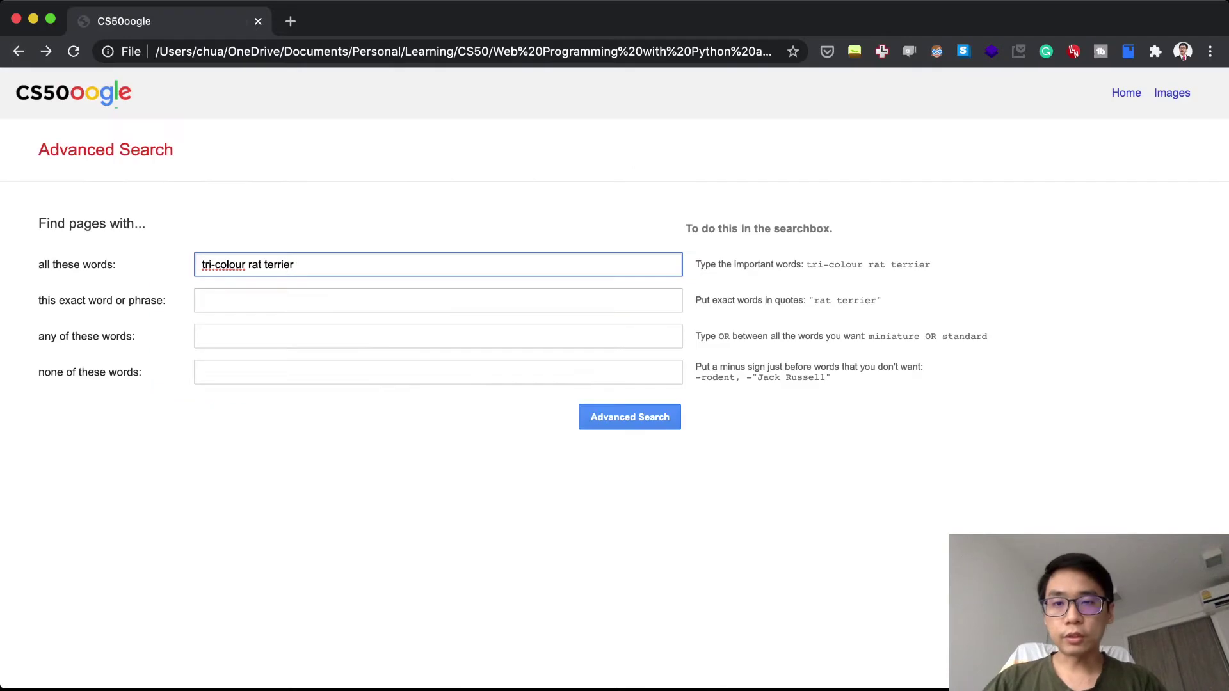
Clear the all-words field, run an advanced search for the exact phrase "rat terrier", and go back to the form.
key("super+BackSpace")
key("Tab")
type("rat terrier")
key("Return")
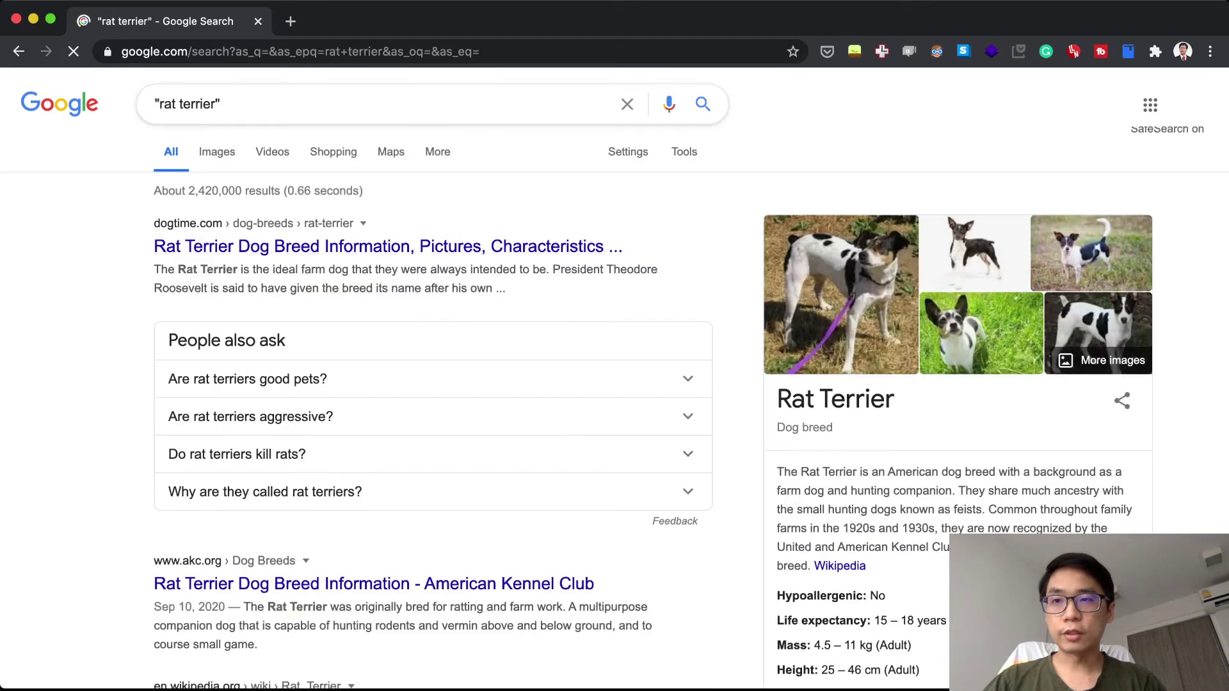
left_click(18, 51)
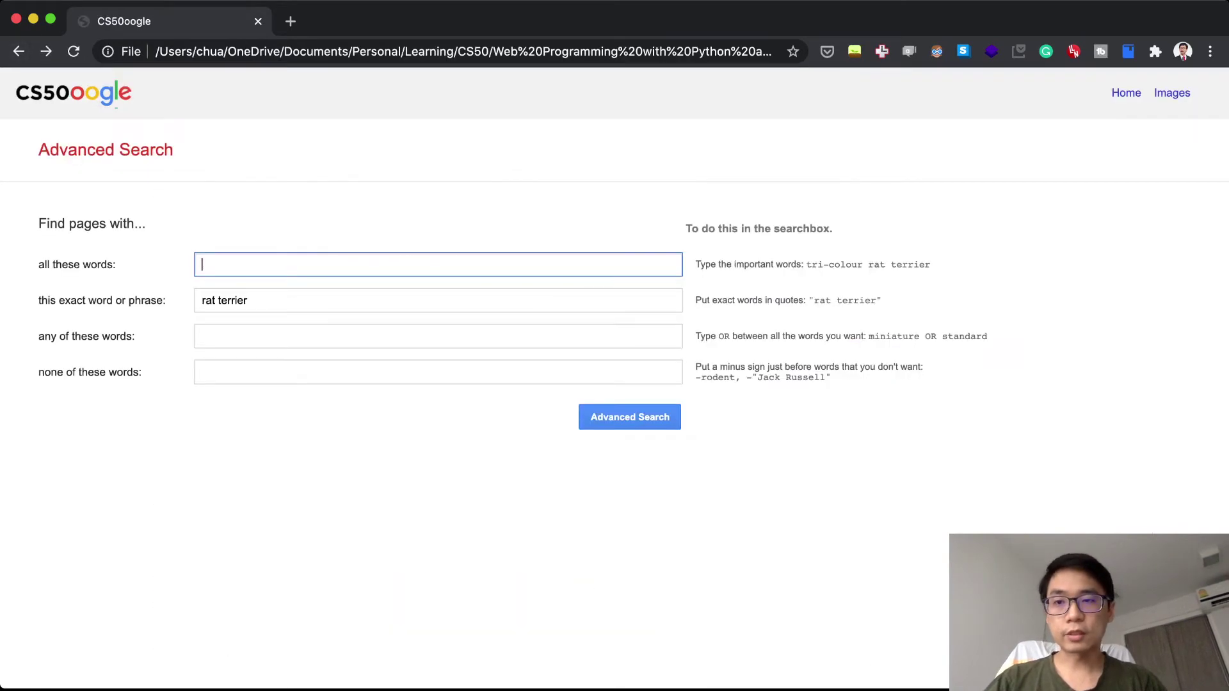
Clear the exact phrase, run an advanced search for any of the words "miniature standard", and go back to the form.
left_click(438, 336)
key("shift+Tab")
key("BackSpace")
key("Tab")
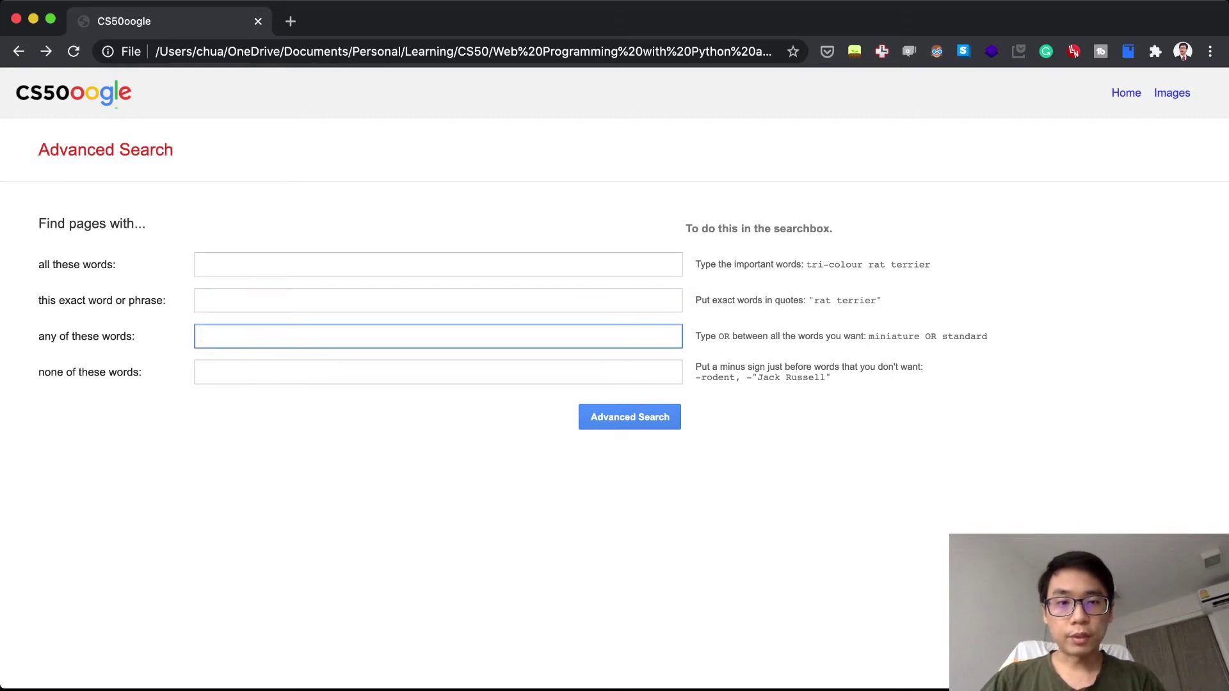
type("miniature ")
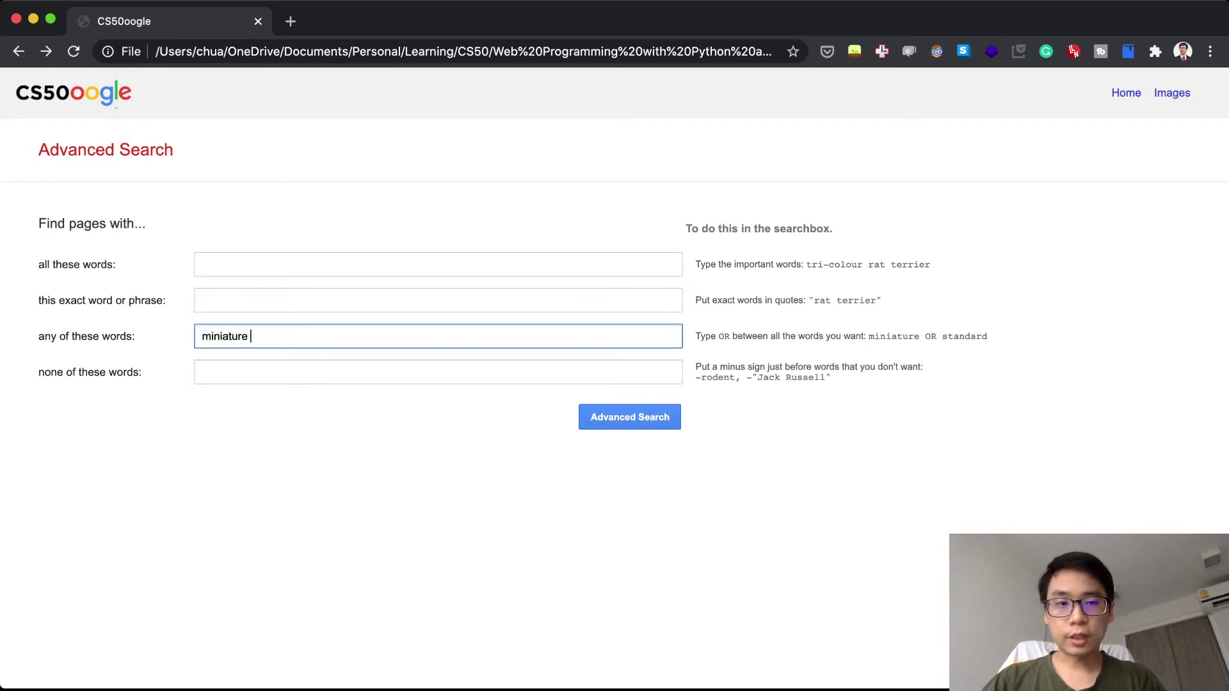
type("OR standard")
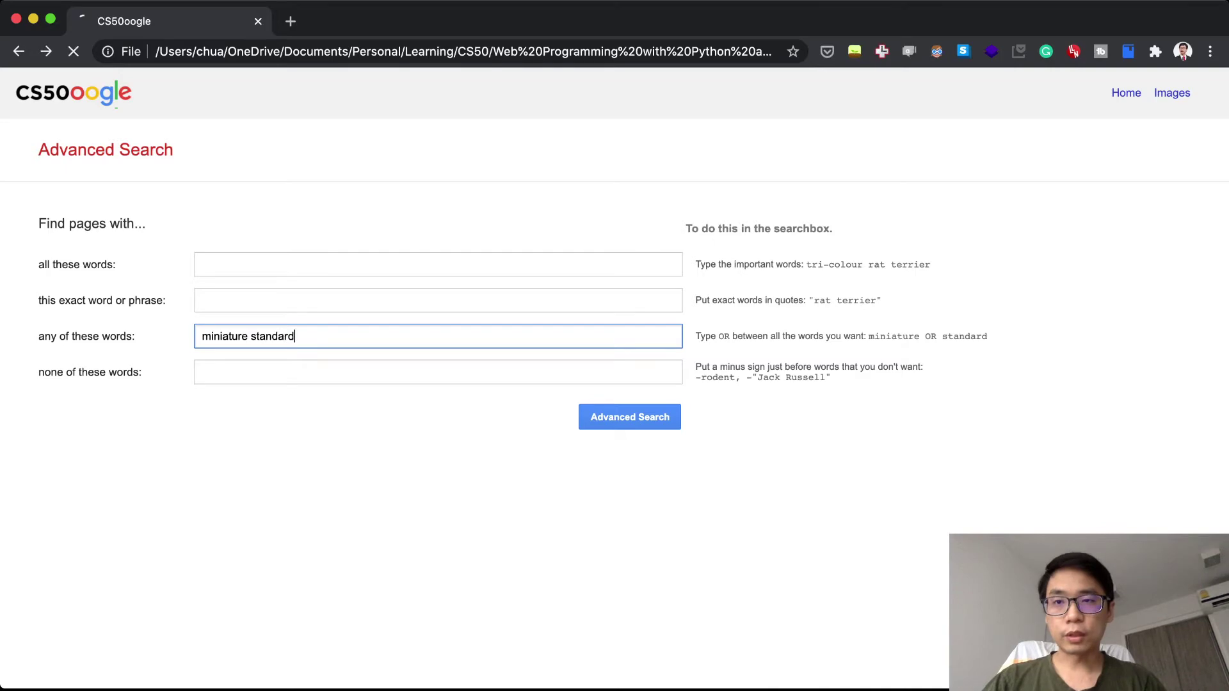
key("Return")
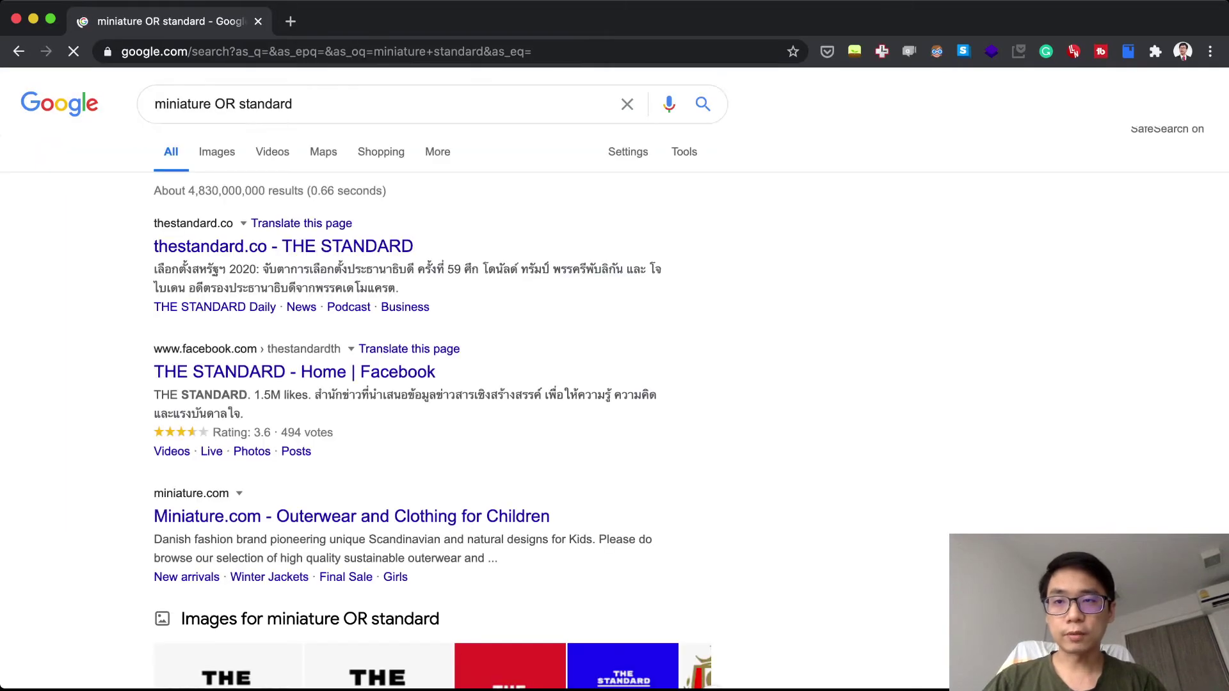
left_click(19, 52)
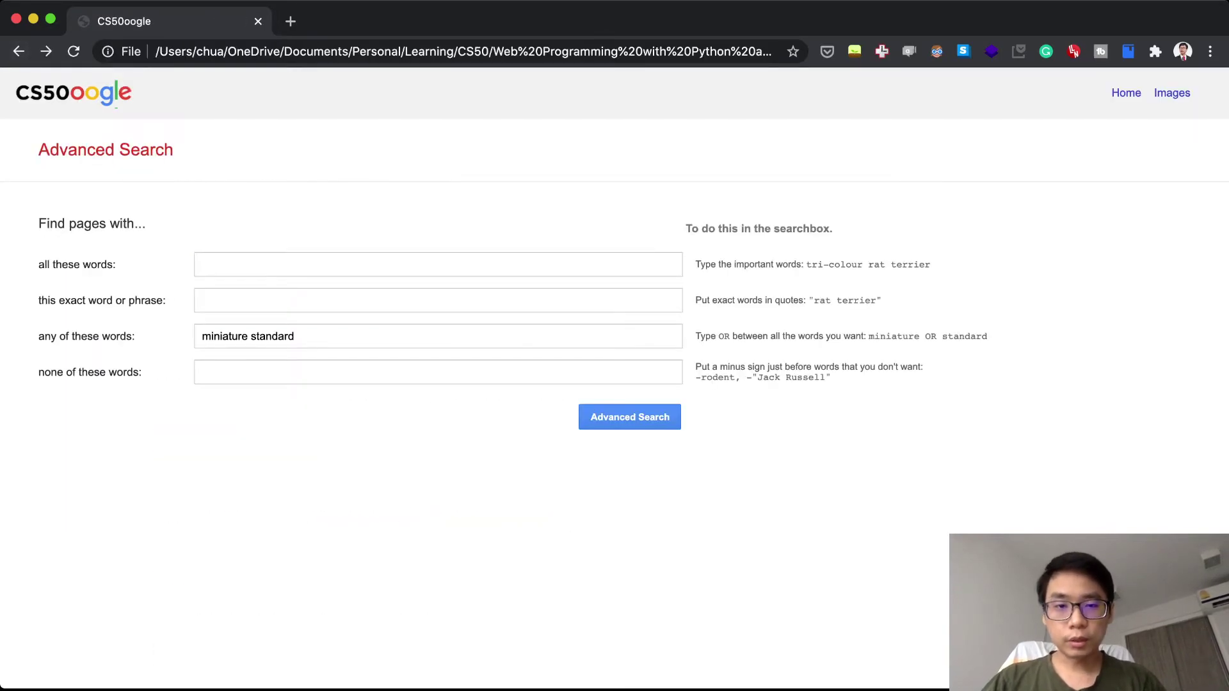
Clear the any-of-these-words field and set the all-words field to "tri-colour rat terrier".
triple_click(248, 337)
key("BackSpace")
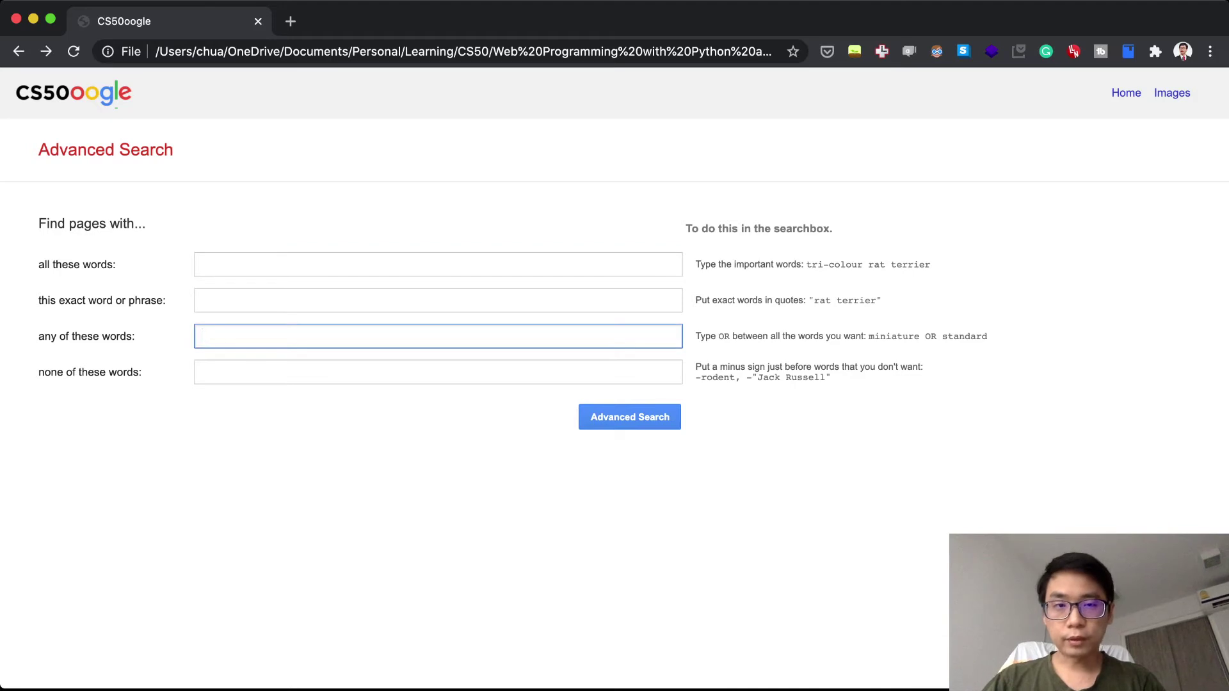
left_click(249, 265)
type("tri-colour rat terrier")
Exclude the words "rodent Jack Russell", run the advanced search, and go back to the form.
left_click(202, 372)
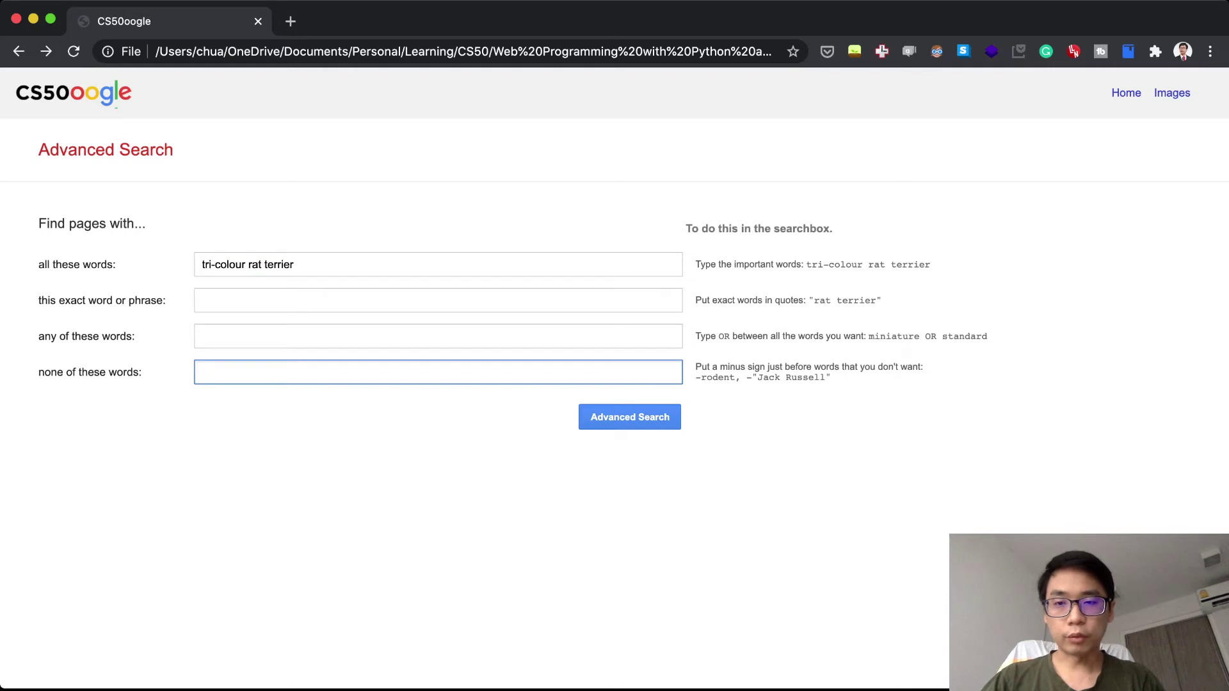
type("rodent ")
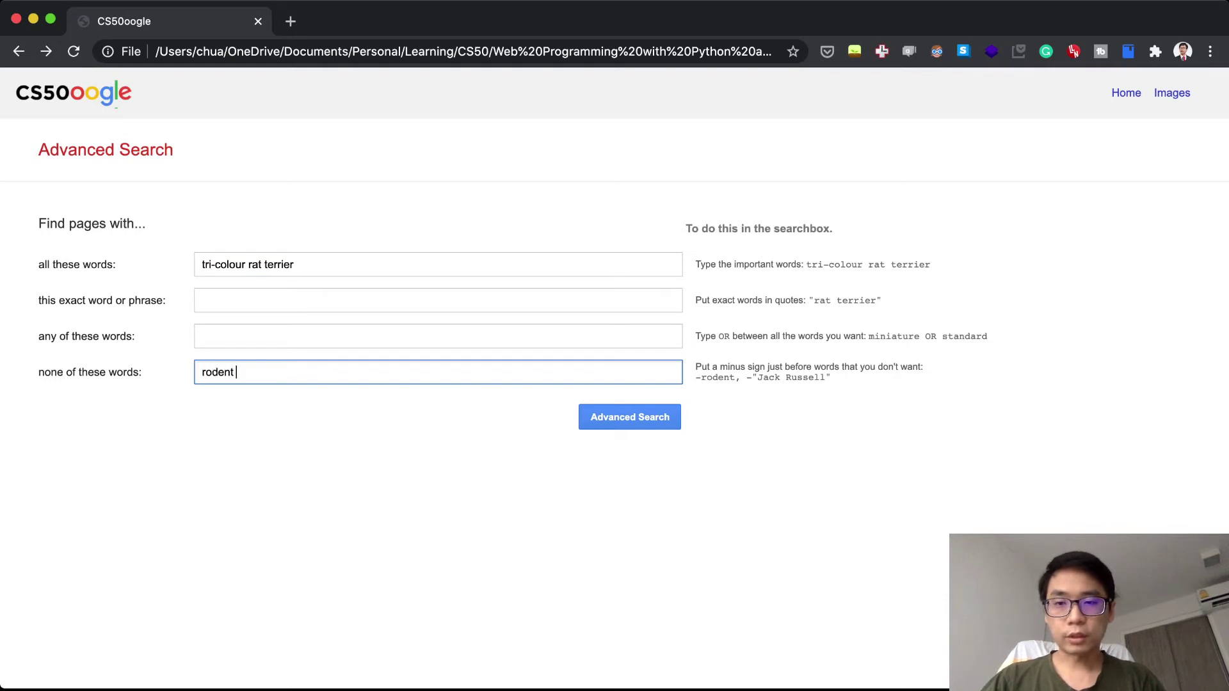
type("ja")
key("BackSpace")
key("BackSpace")
type("Jack ")
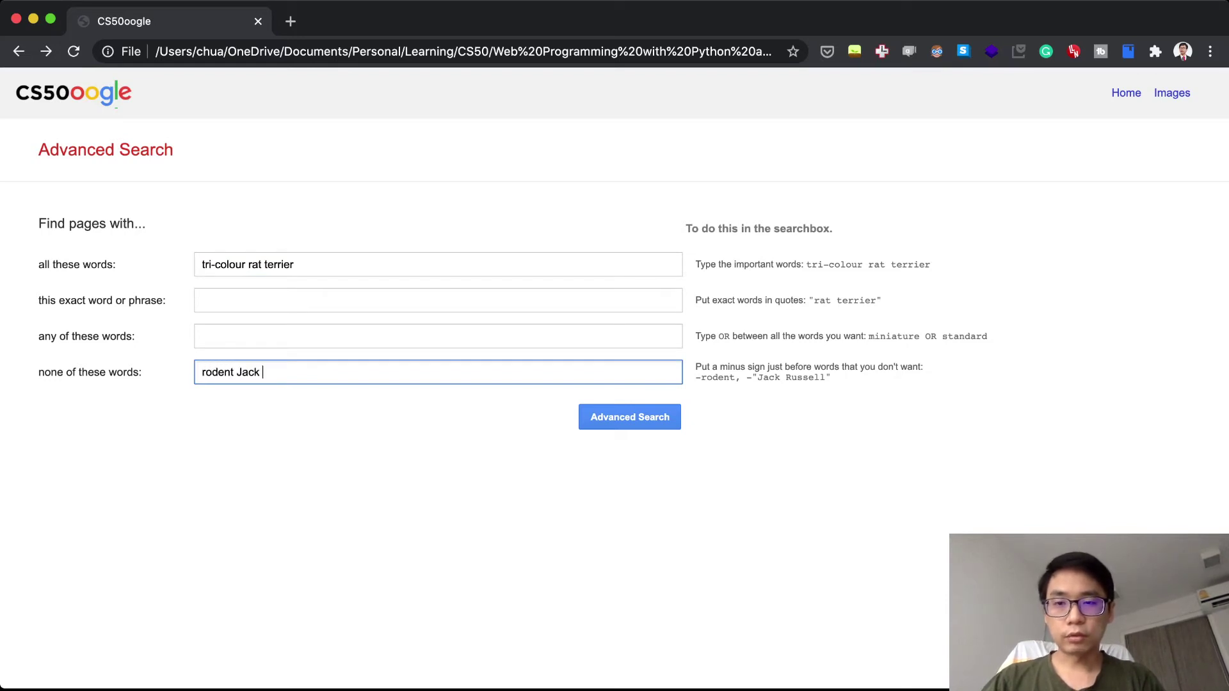
type("Russe")
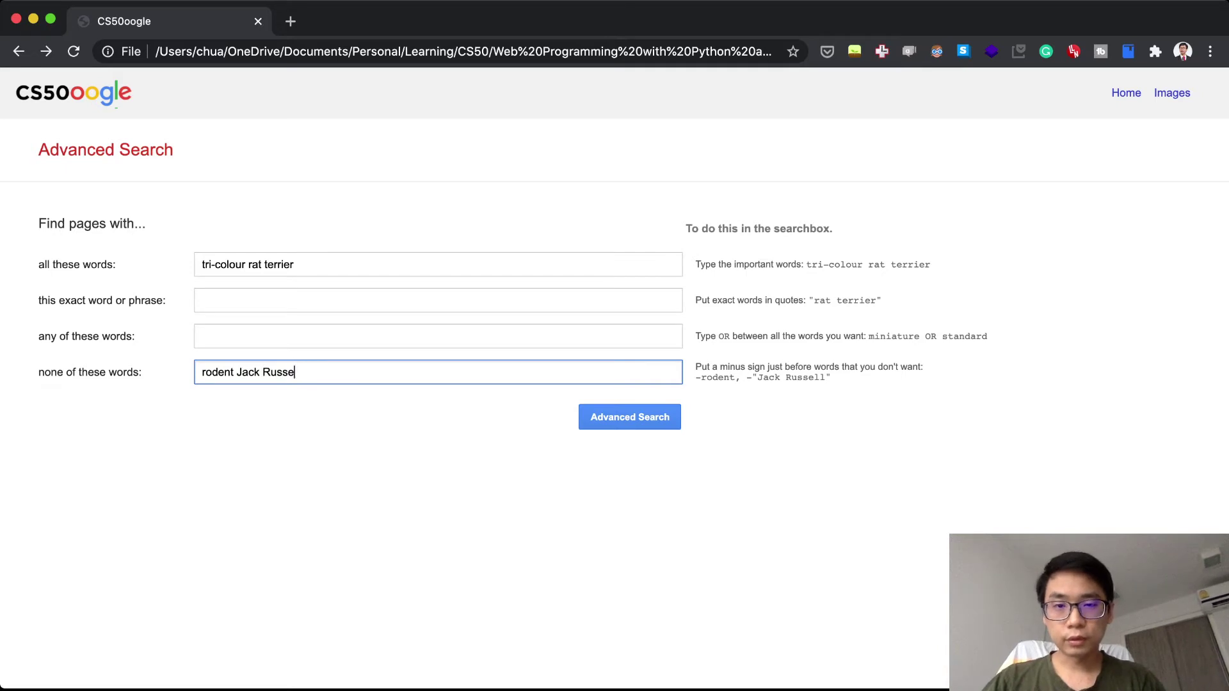
type("ll")
key("Return")
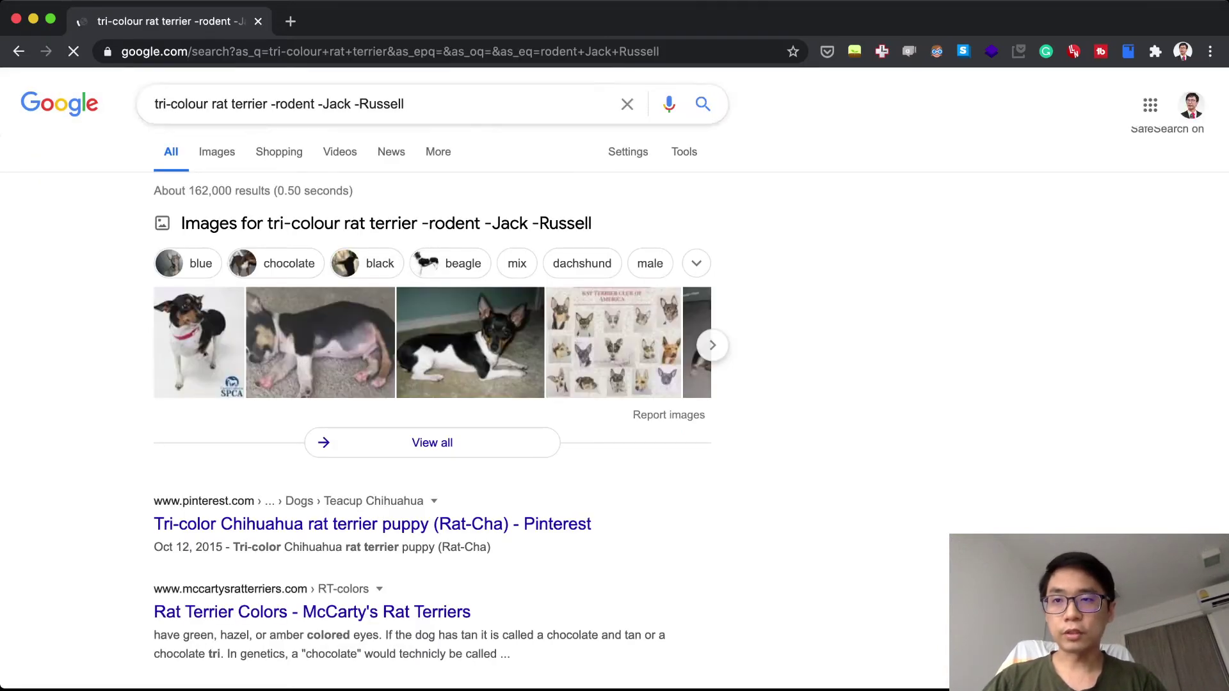
left_click(18, 51)
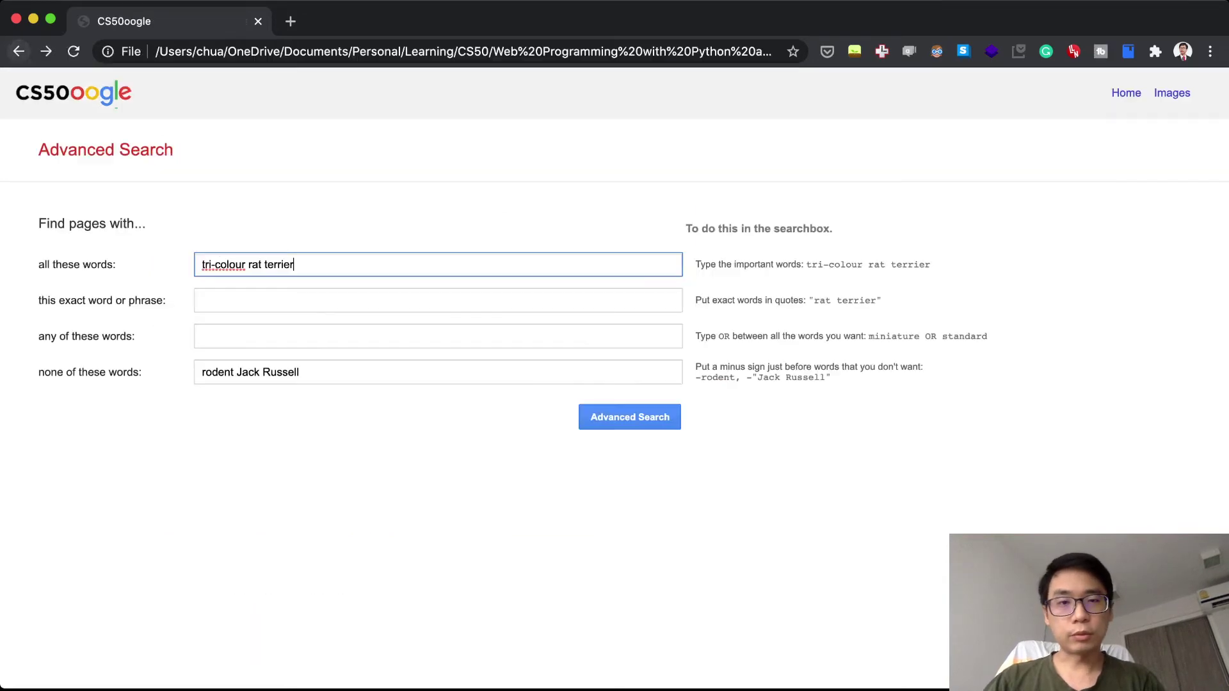
Set the exact word or phrase to "rat terrier", keeping the other search terms.
left_click(269, 301)
type("rodent")
key("BackSpace")
key("BackSpace")
key("BackSpace")
type("at terrier")
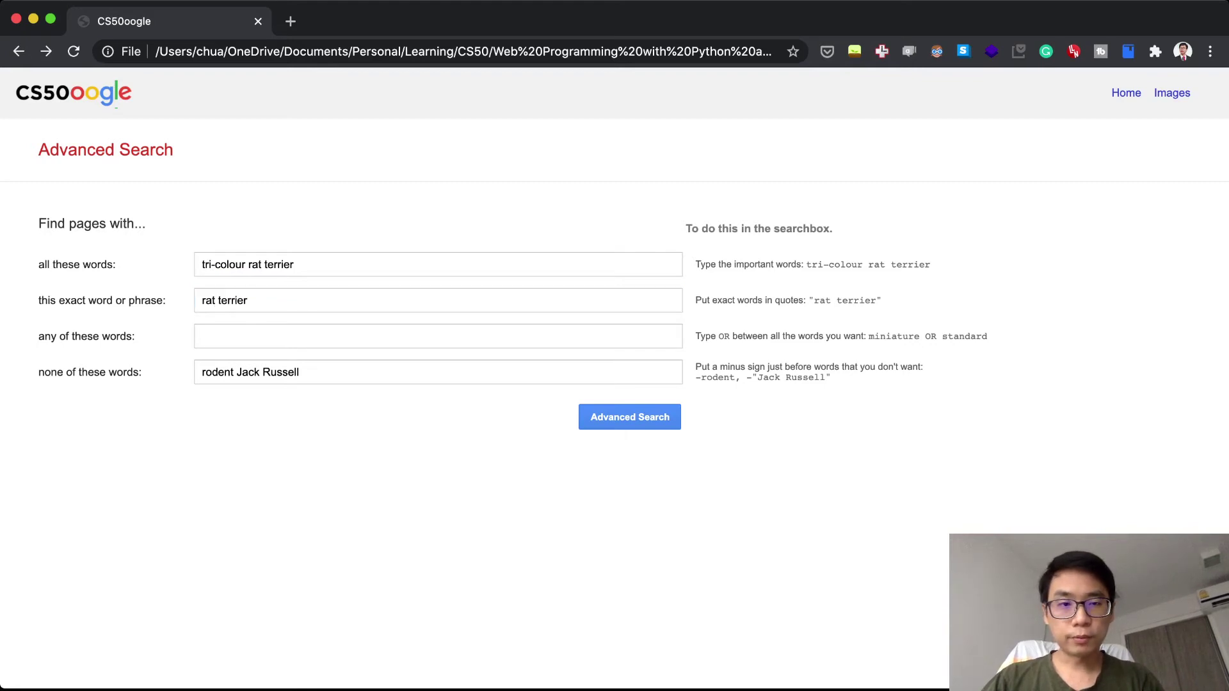
Add "miniature standard" as any of these words, run the combined advanced search, and go back to the form.
left_click(269, 336)
type("miniature ")
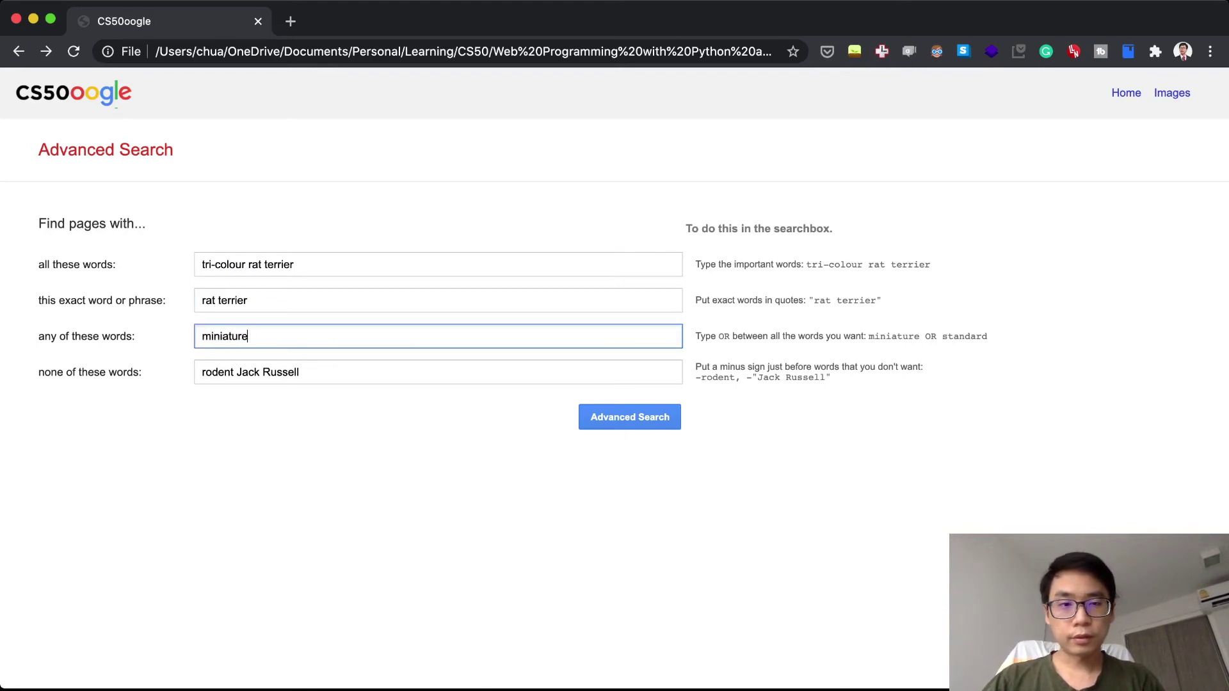
type("standard")
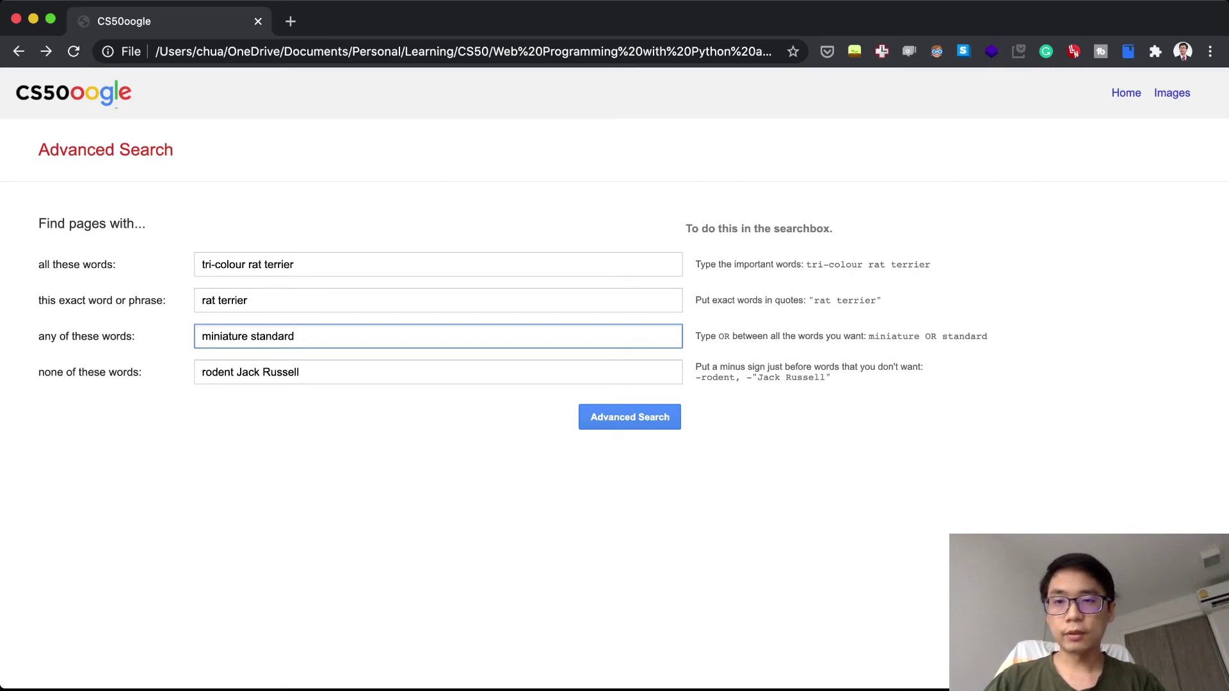
key("Return")
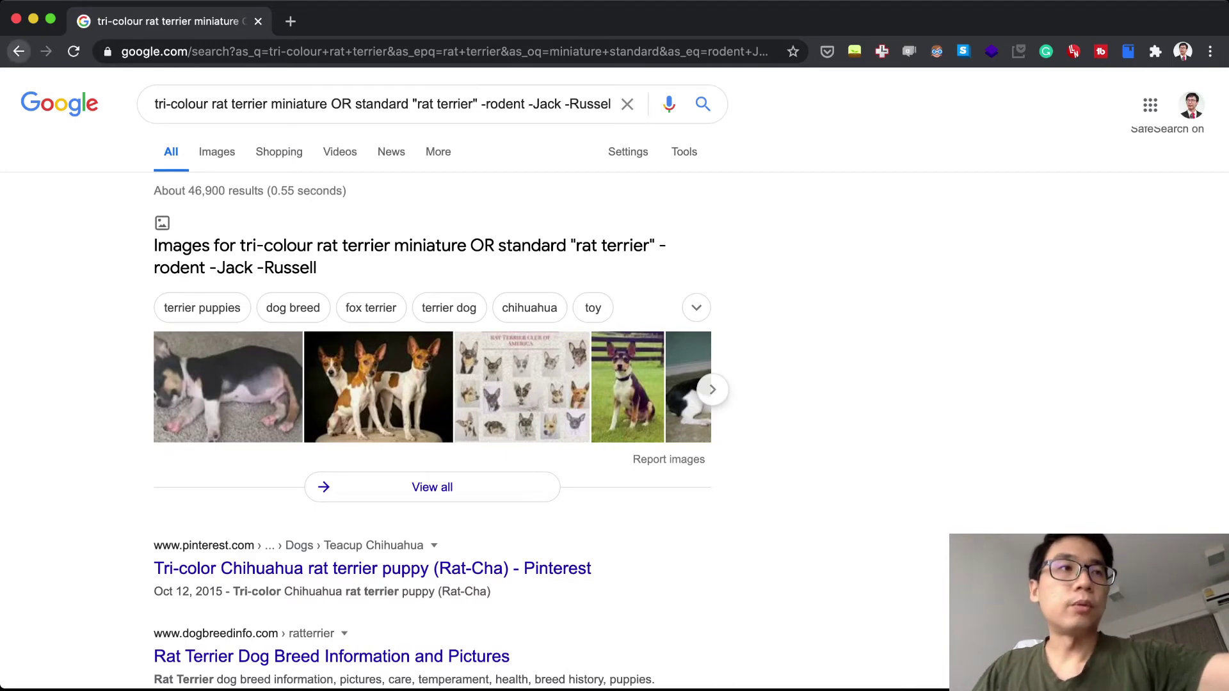
left_click(19, 51)
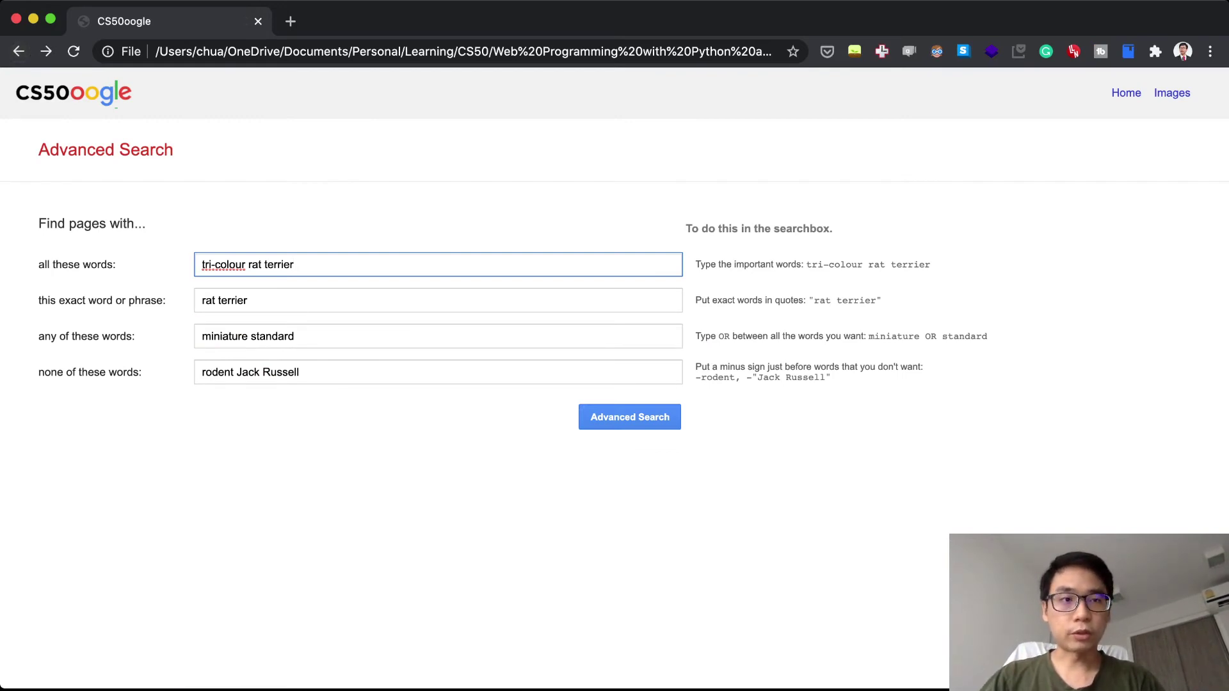
Go to the home page and run an I'm Feeling Lucky search for "Harvard".
left_click(1126, 93)
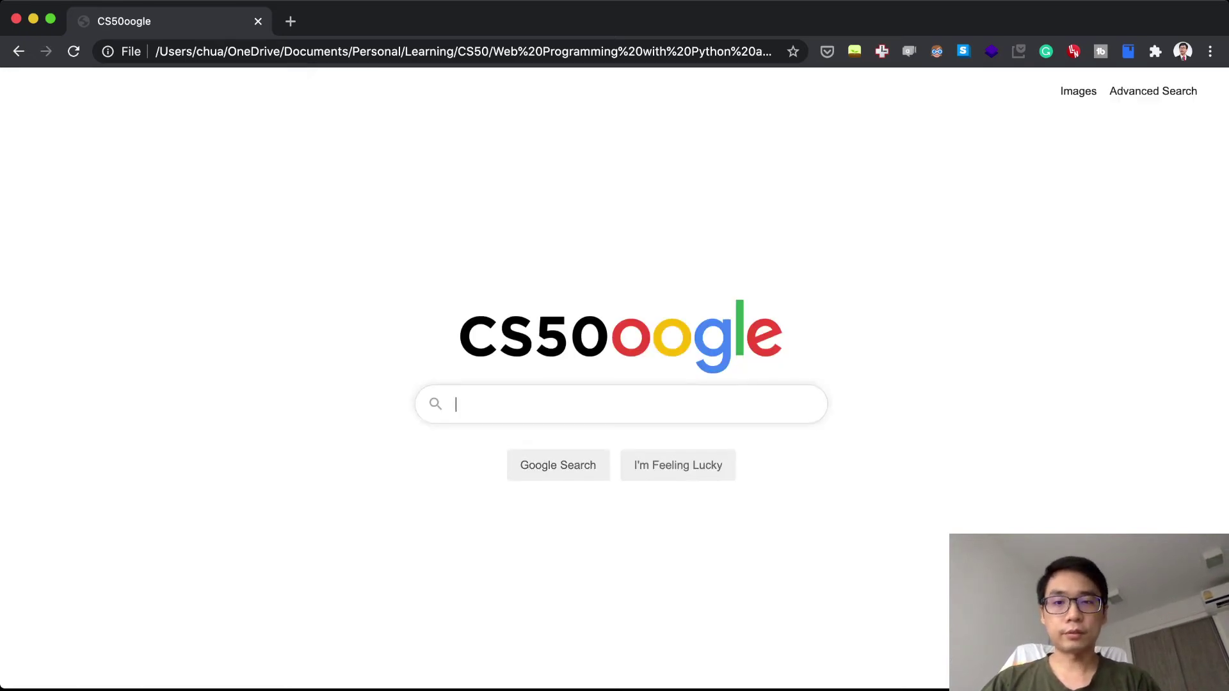
type("Harvard")
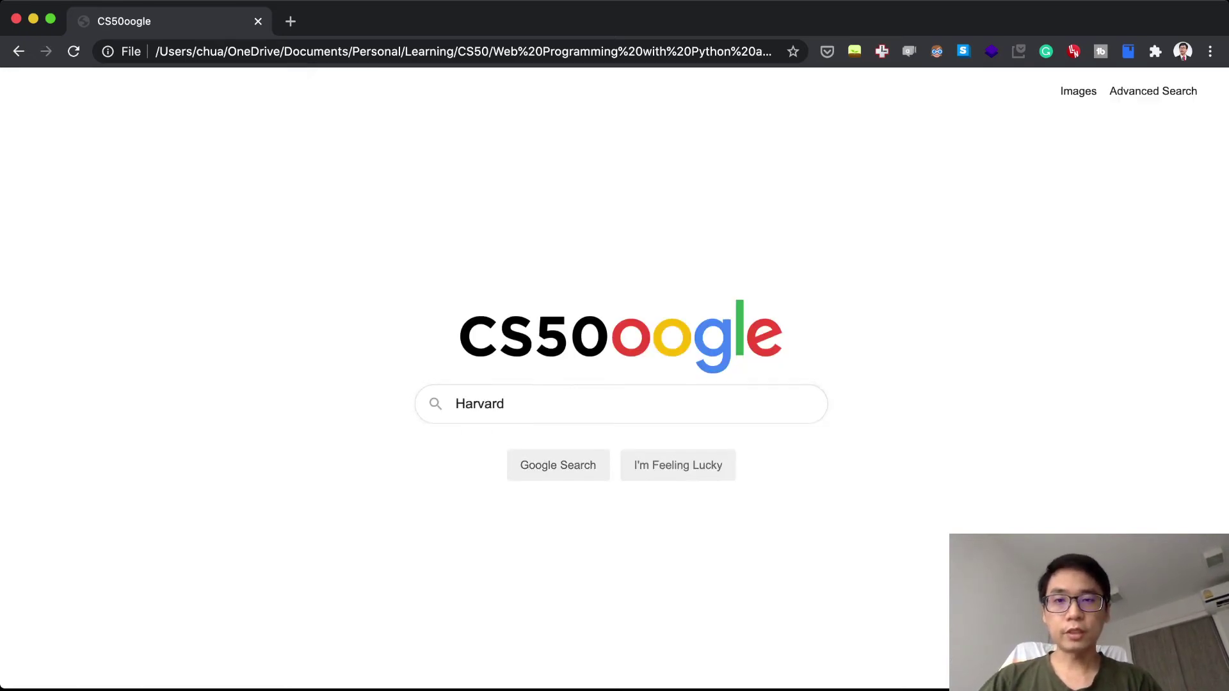
key("Tab")
key("Tab")
key("Return")
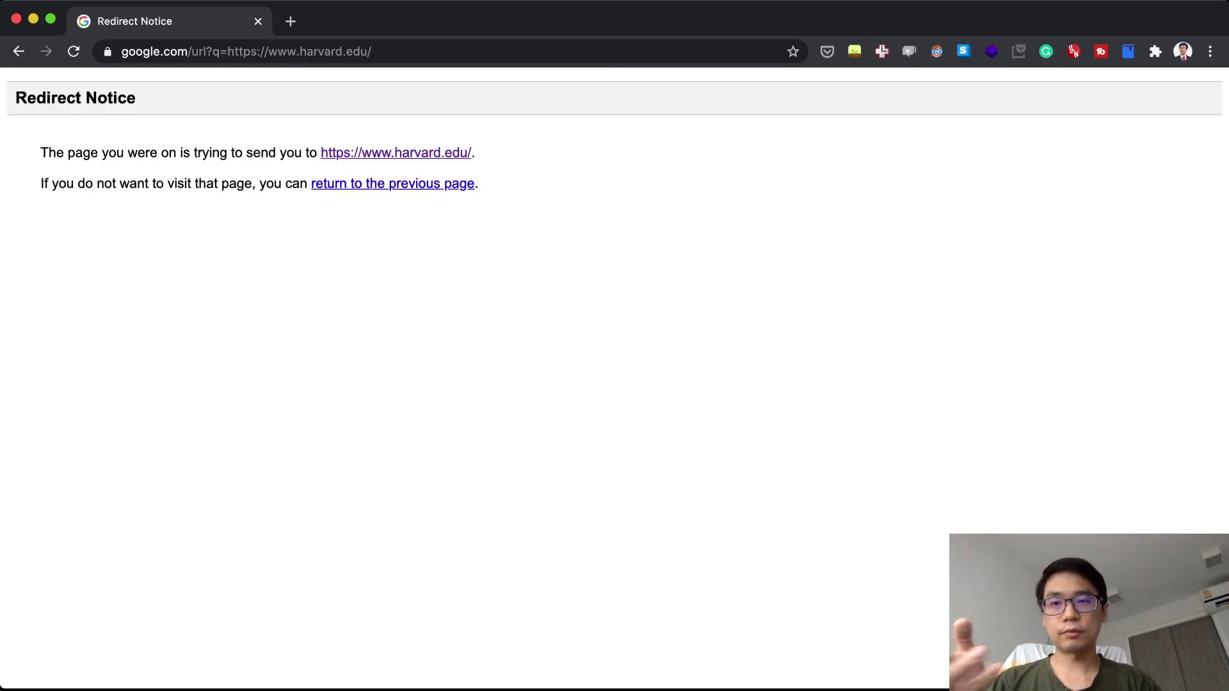
left_click(396, 153)
mouse_move(173, 123)
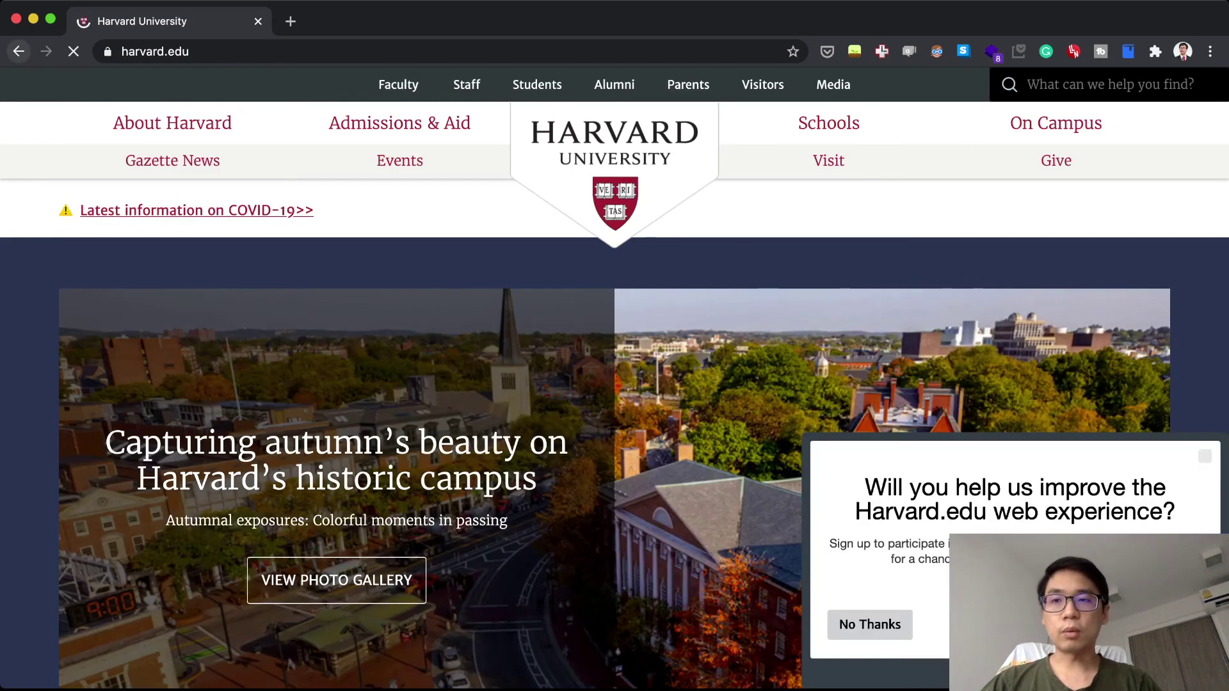
left_click(18, 51)
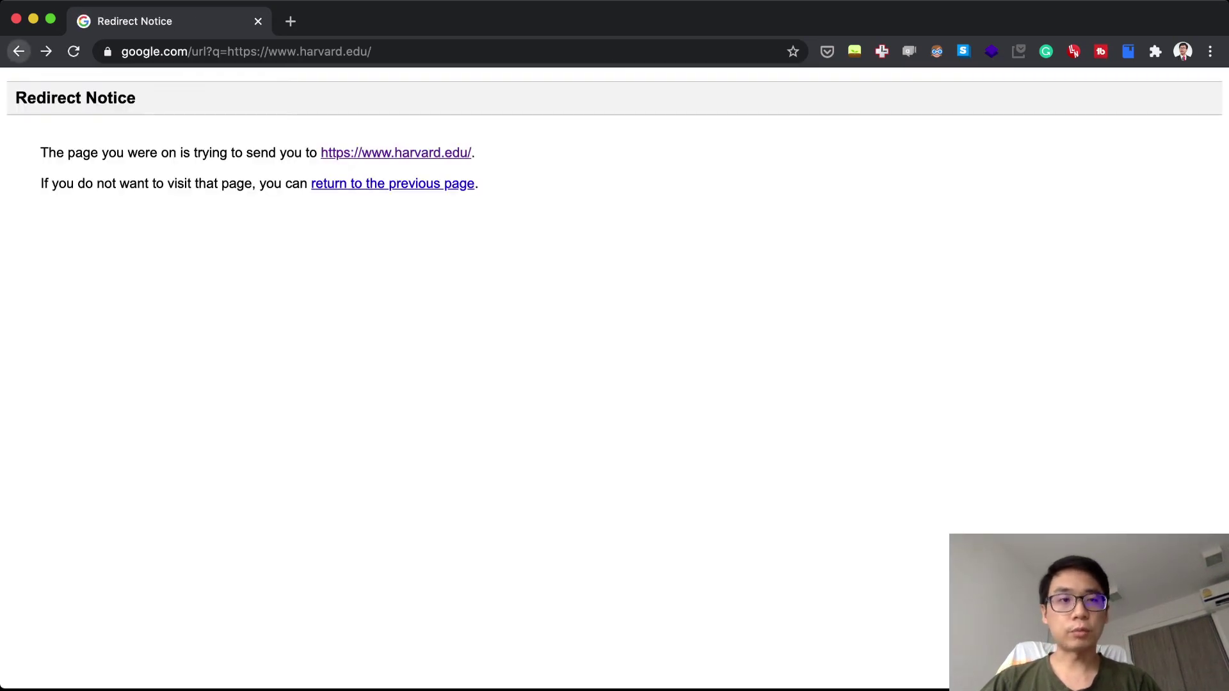
left_click(18, 52)
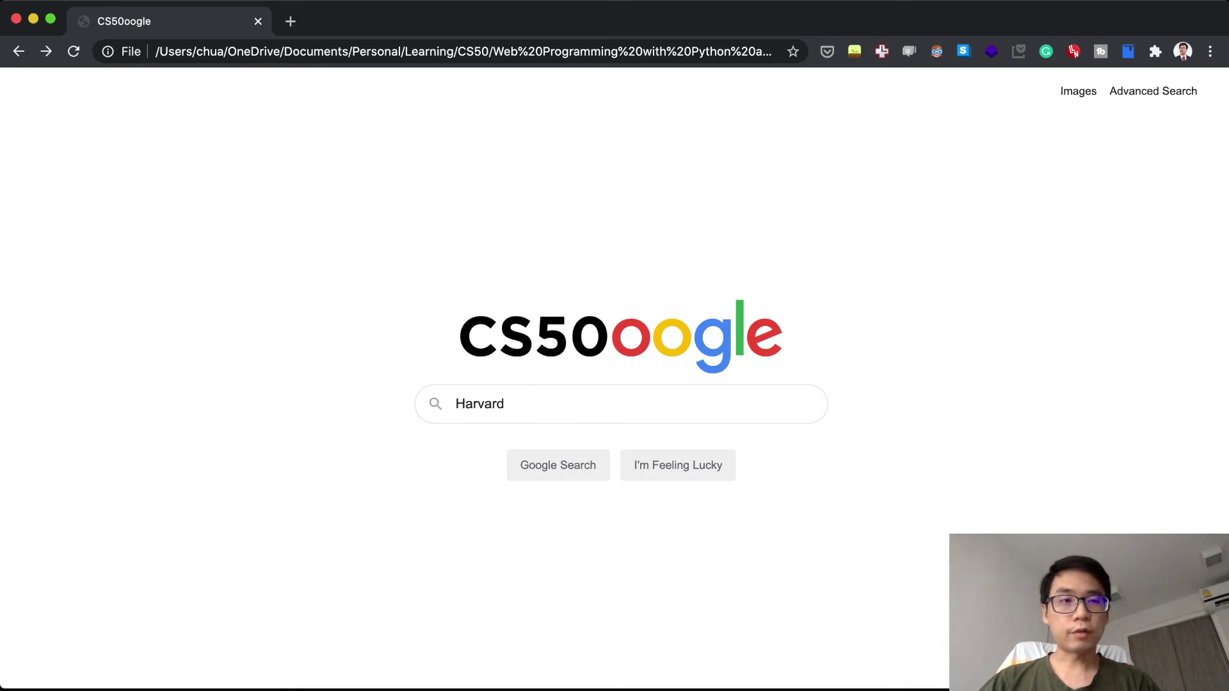
Open the Advanced Search page and check its responsive layout by narrowing the browser window to about half width and restoring the full width.
left_click(1153, 91)
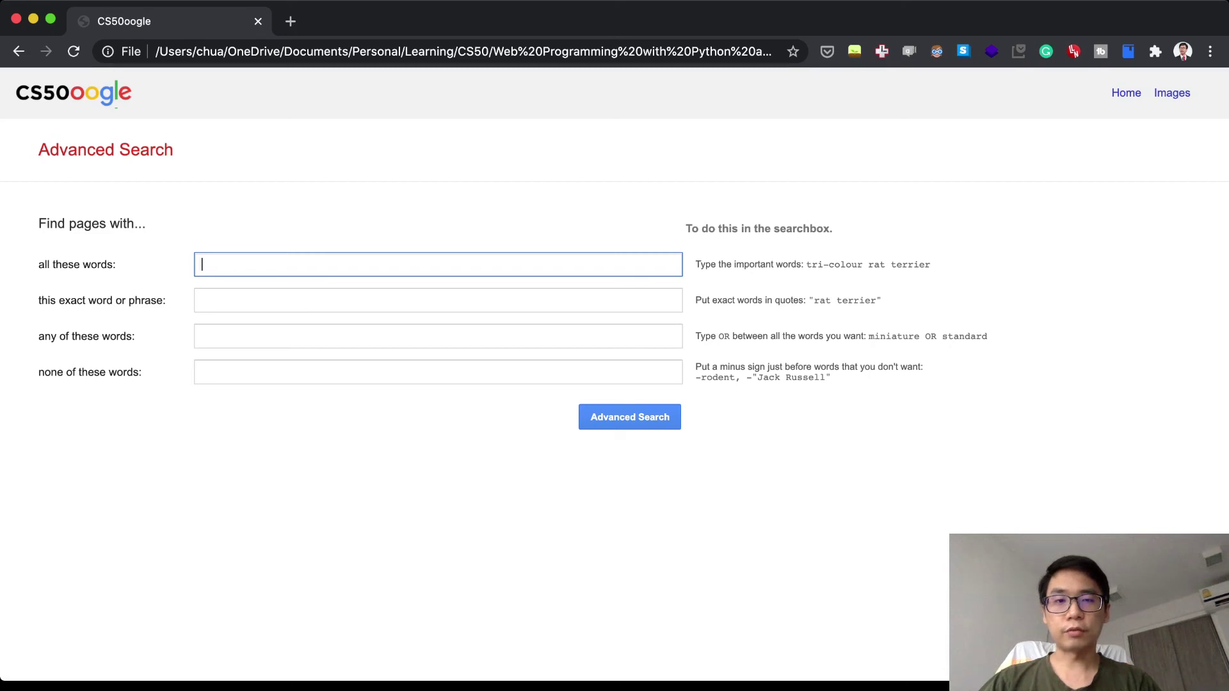
left_click_drag(1227, 346, 742, 346)
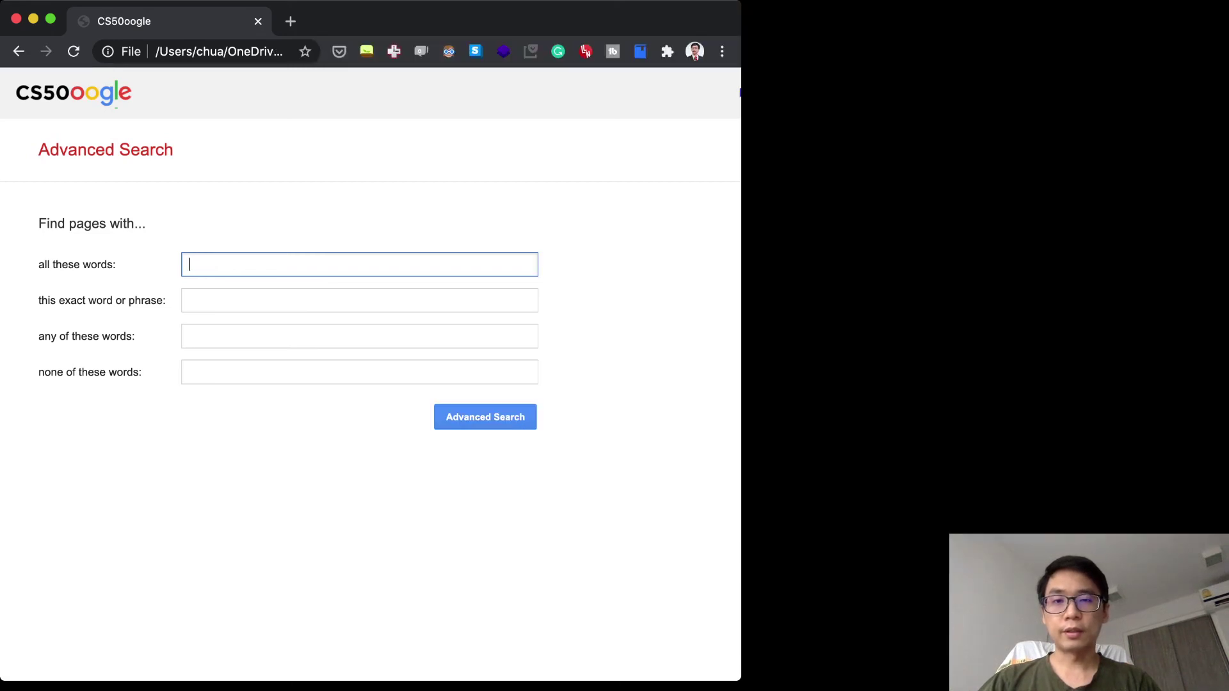
left_click_drag(741, 345, 609, 346)
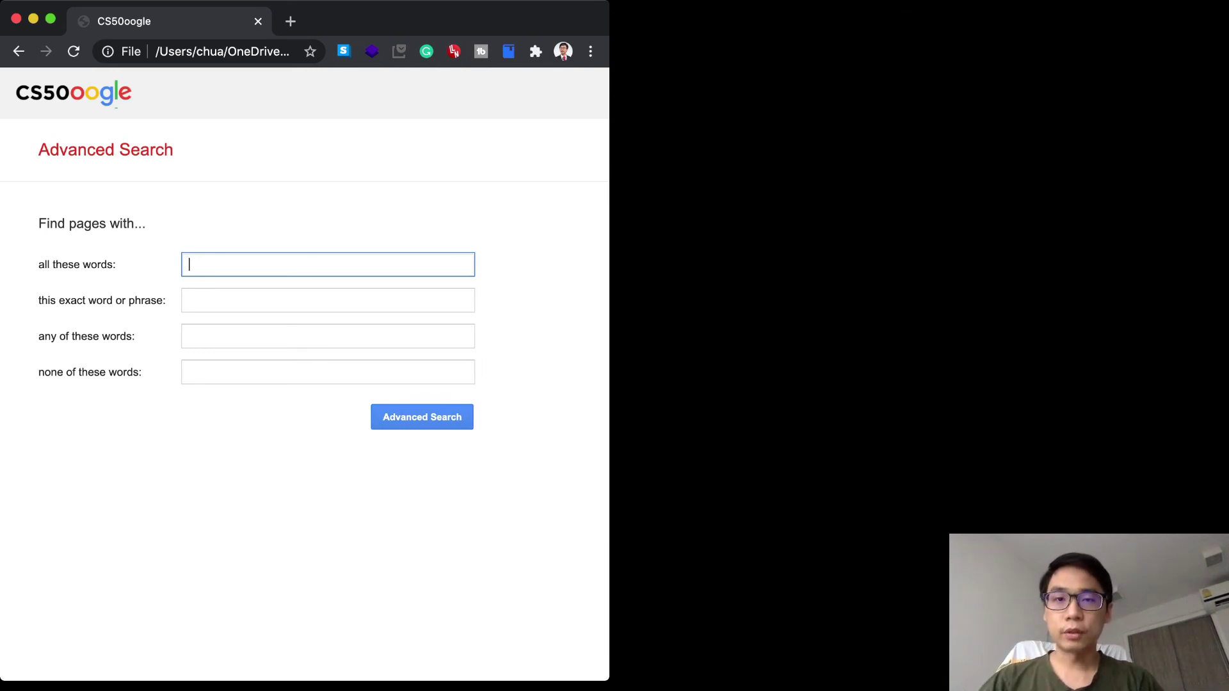
left_click_drag(609, 359, 1228, 359)
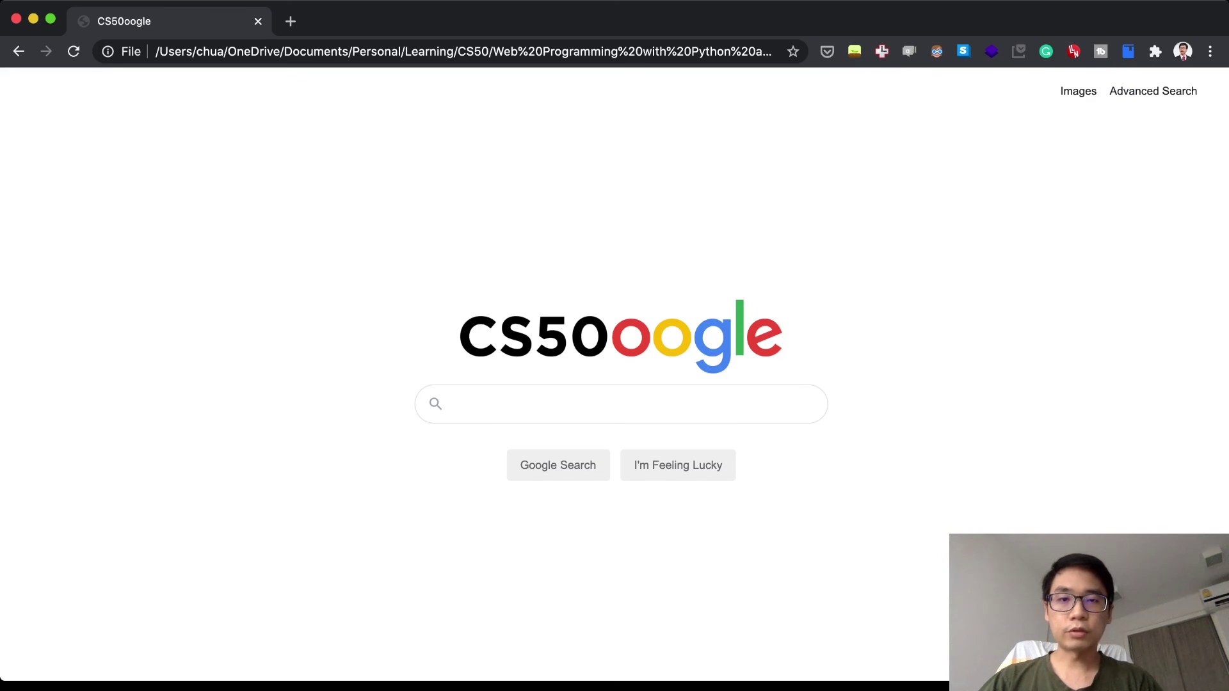
Check the home page's layout by shortening the browser window to about half height and restoring its full height.
left_click_drag(614, 681, 615, 321)
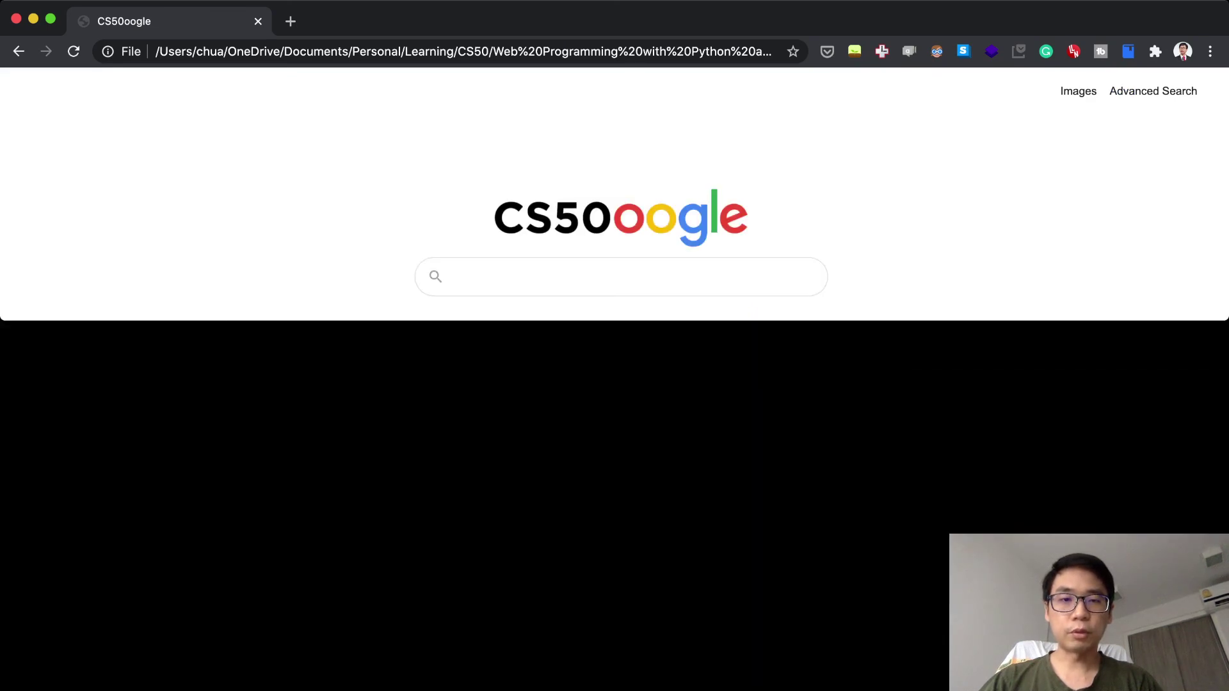
left_click_drag(615, 320, 614, 680)
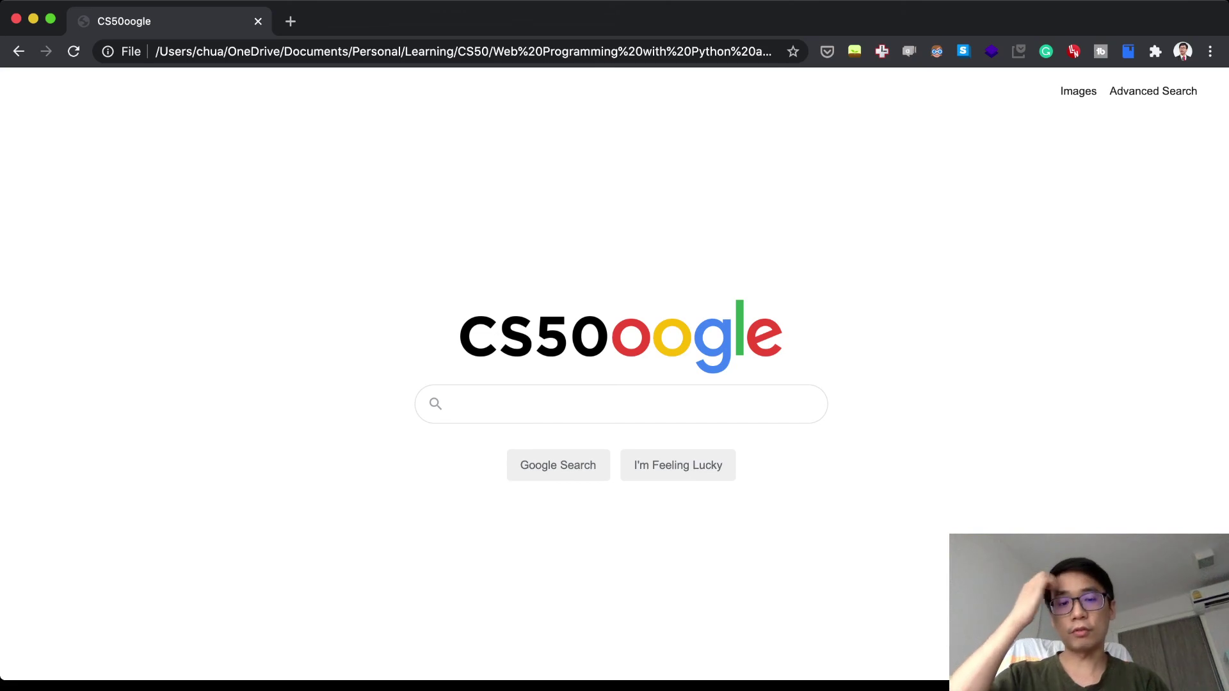
key("super+Tab")
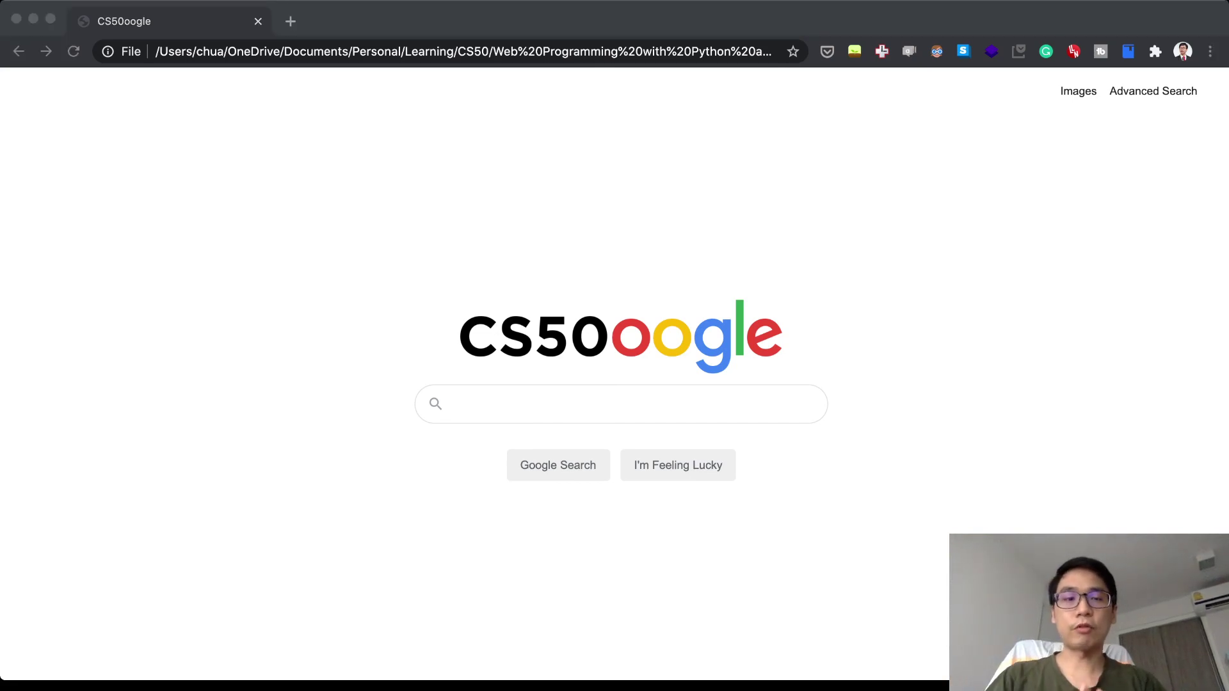